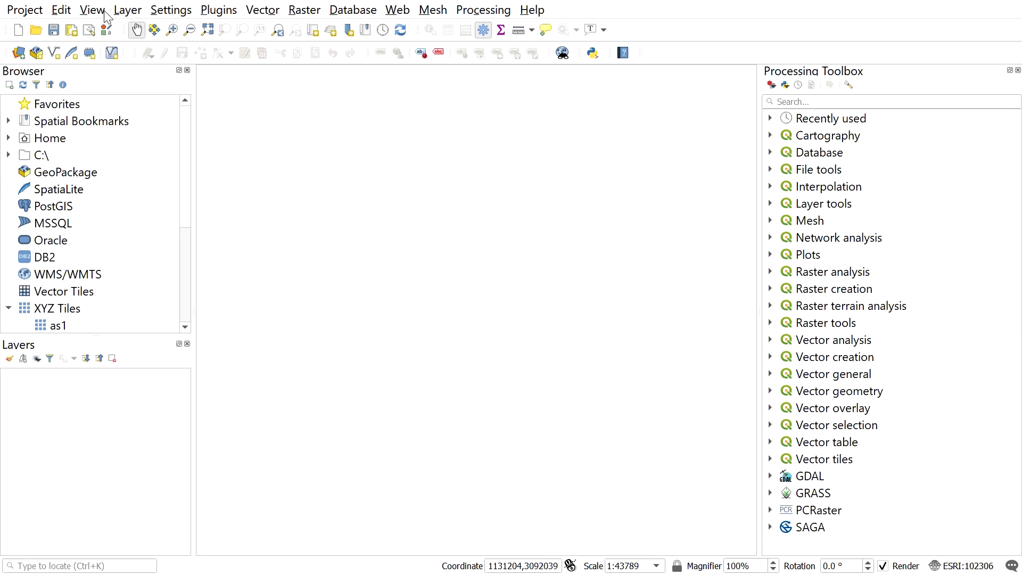
Add DEM.tif from the TWI folder as a raster layer.
left_click(128, 10)
mouse_move(195, 78)
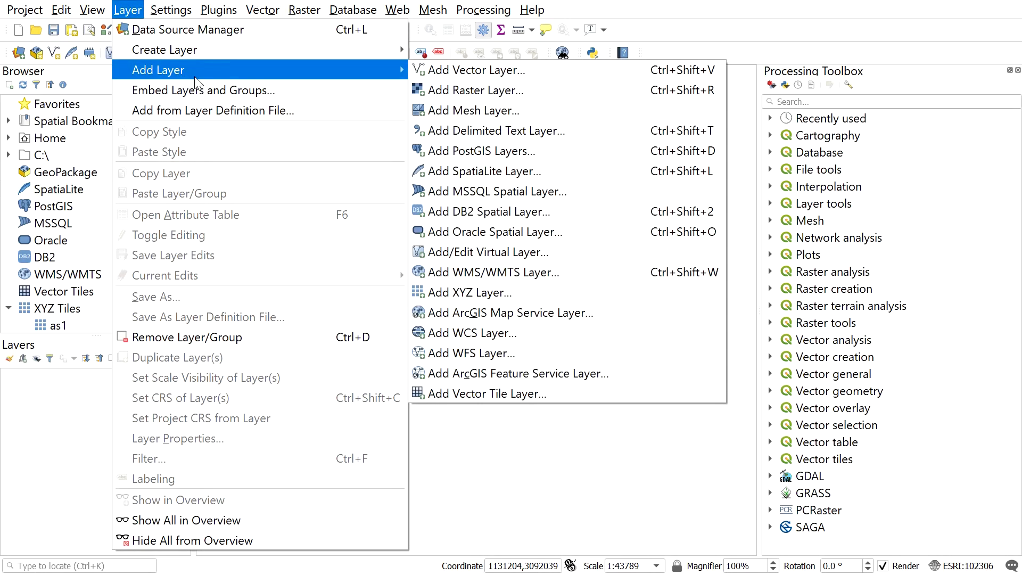
left_click(621, 98)
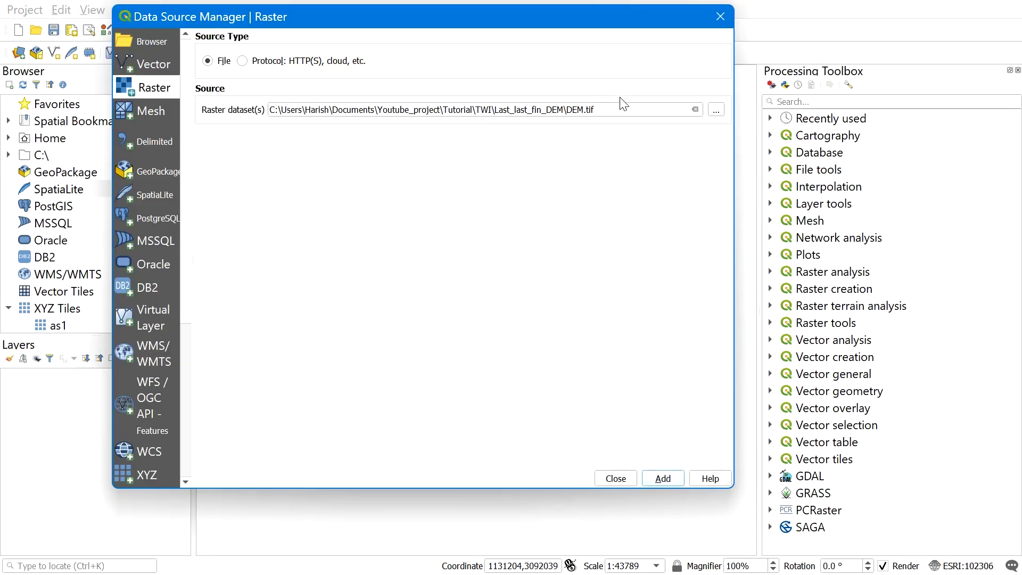
left_click(715, 111)
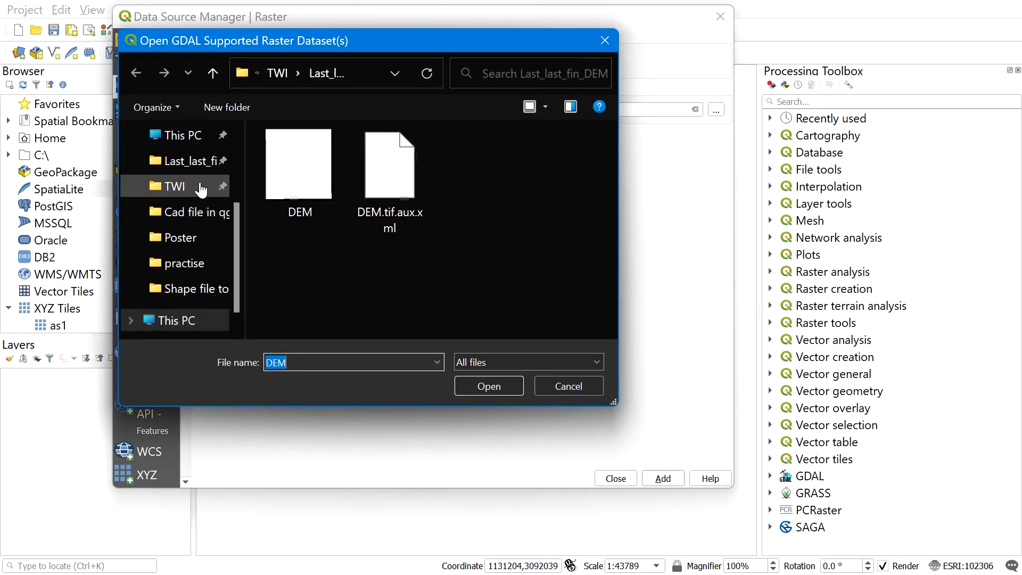
left_click(201, 189)
double_click(280, 168)
left_click(290, 176)
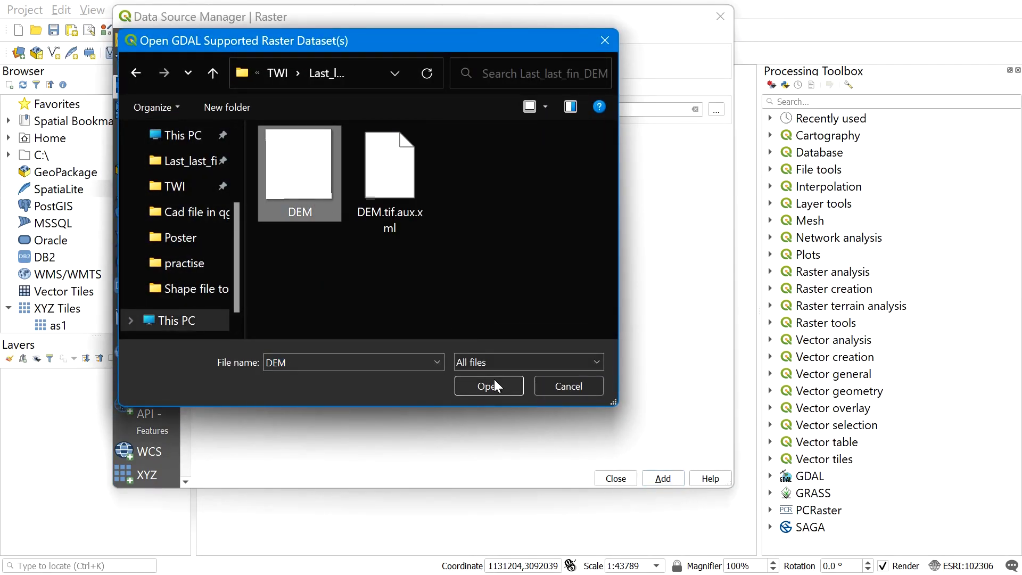
left_click(509, 390)
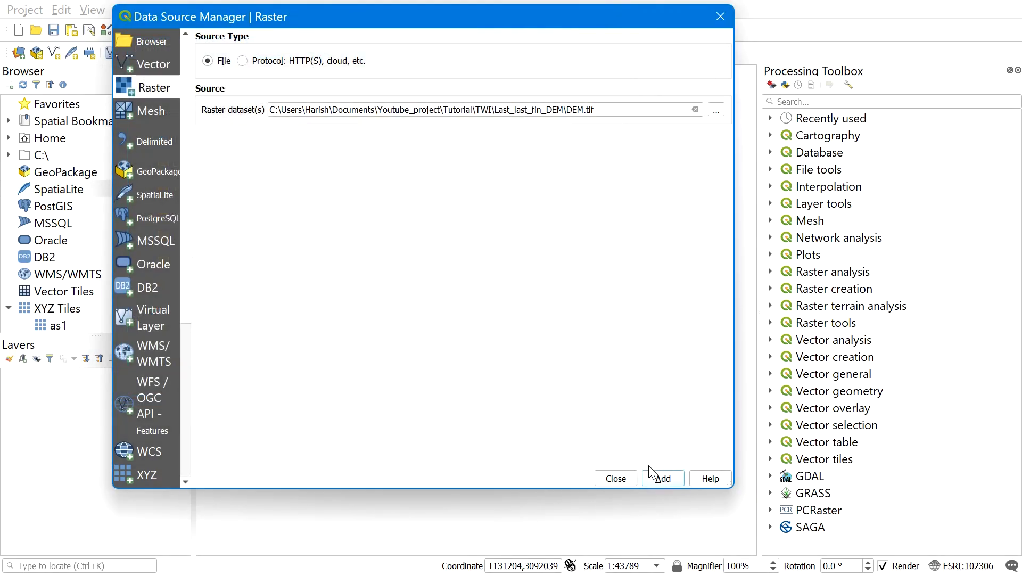
left_click(660, 478)
left_click(616, 478)
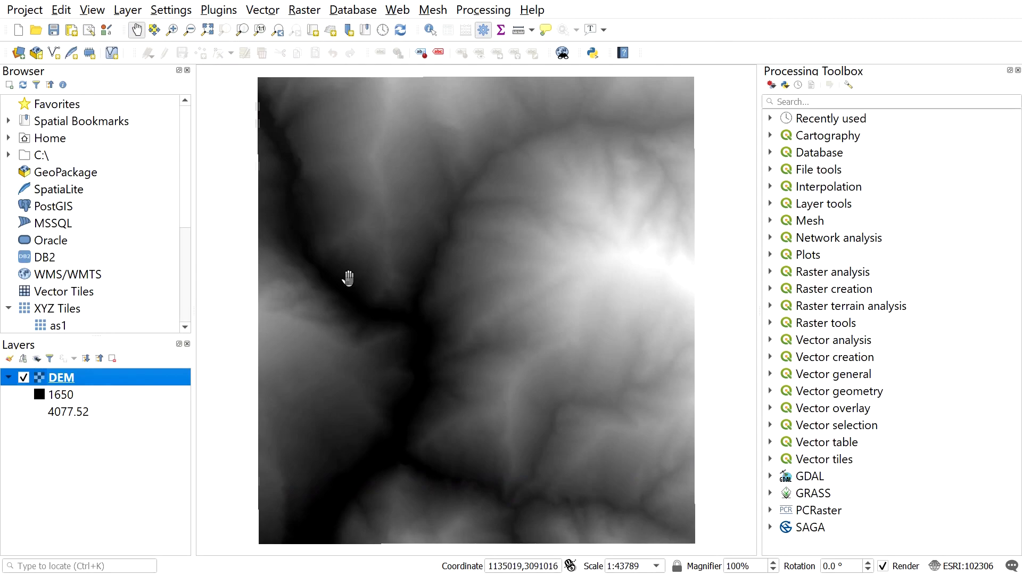
Run the Slope tool on the DEM layer, creating a Slope raster ranging 0 to 81.6028.
left_click(304, 11)
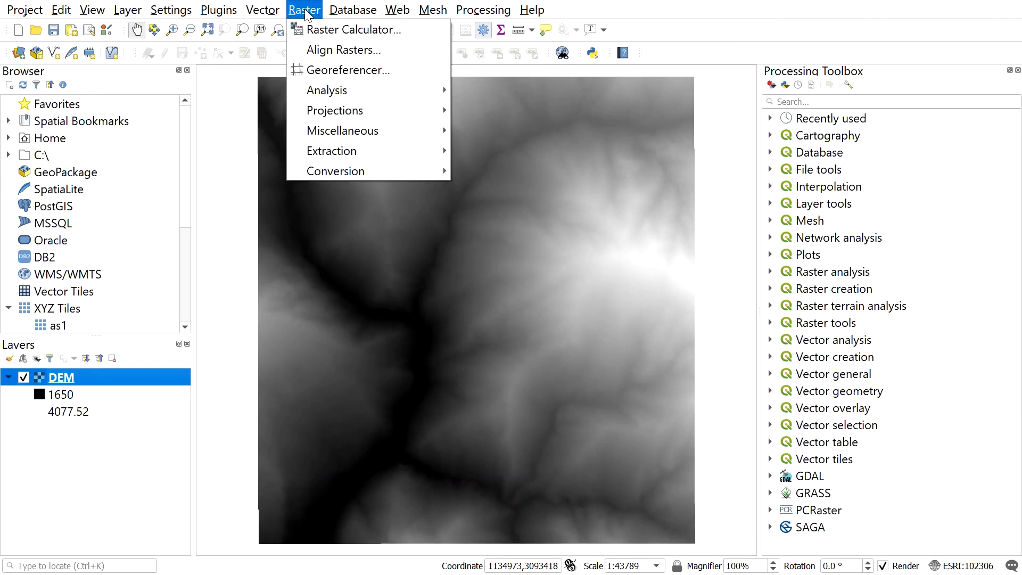
mouse_move(381, 91)
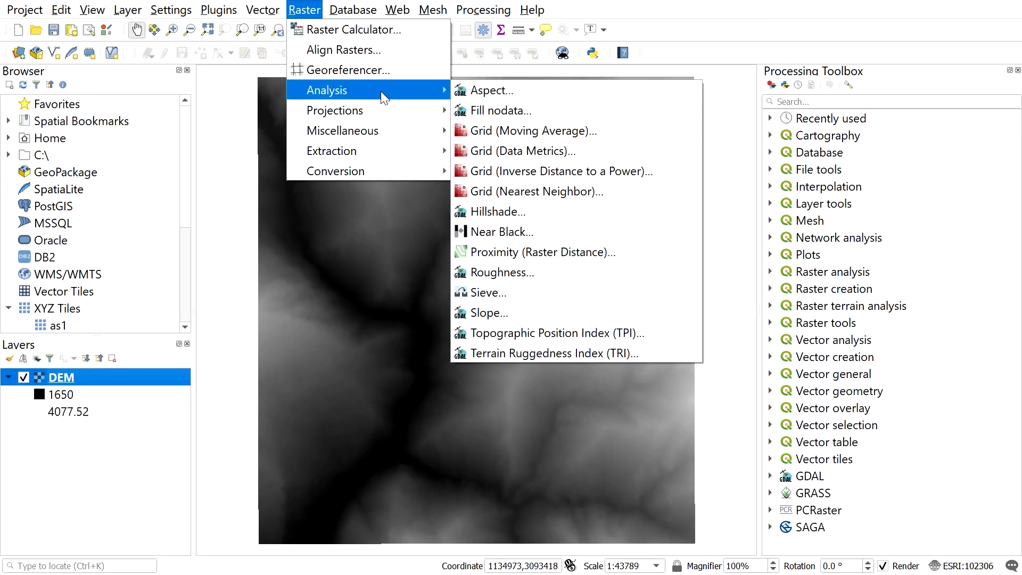
left_click(516, 313)
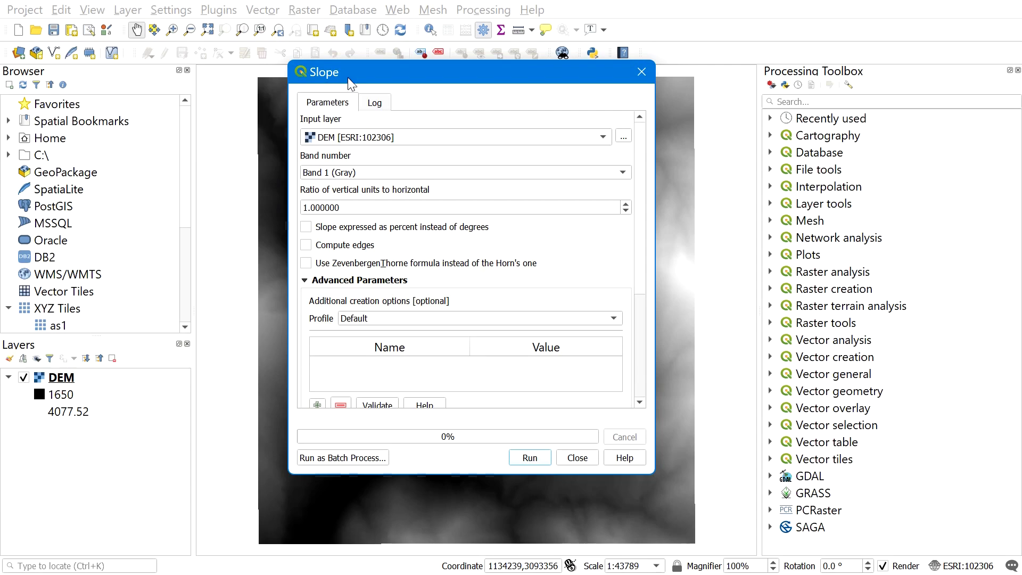
left_click_drag(347, 78, 343, 81)
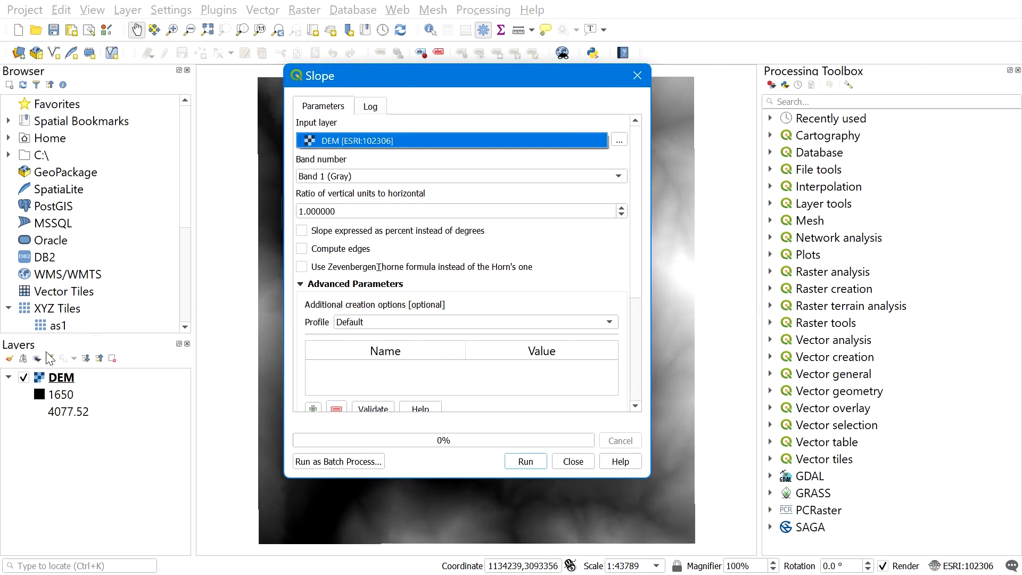
left_click(74, 379)
left_click(388, 155)
scroll(638, 166, "down", 5)
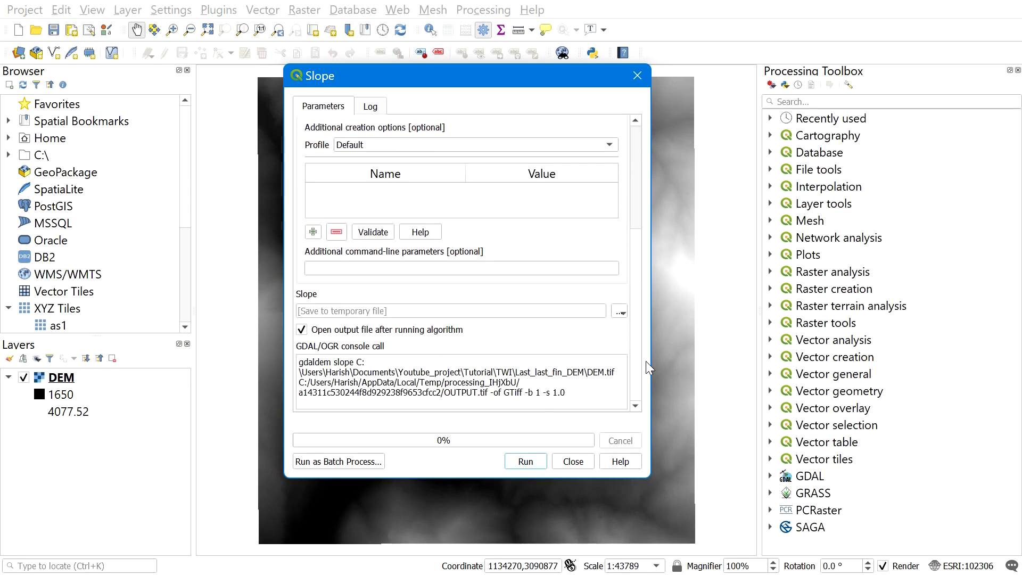
left_click(526, 463)
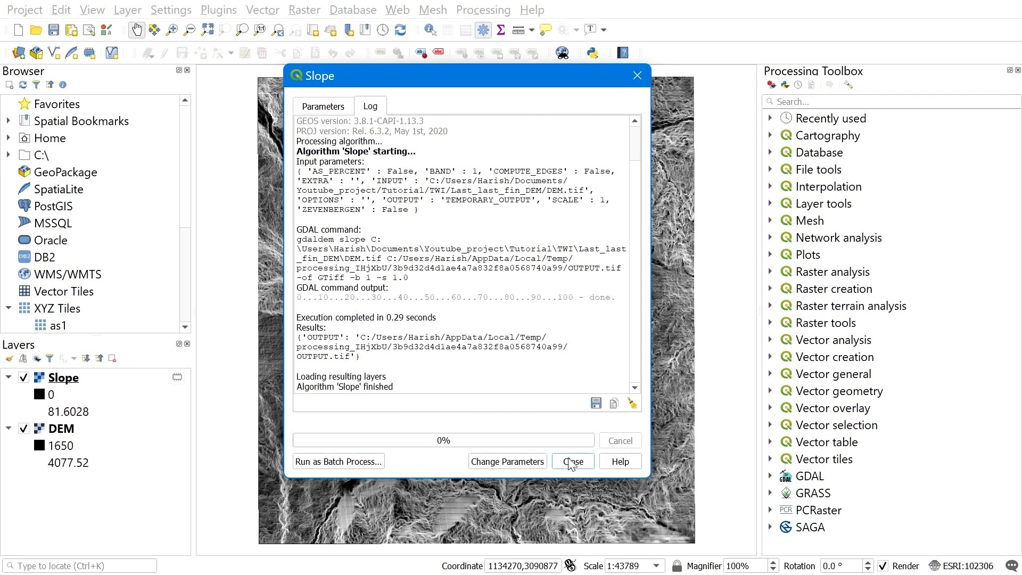
left_click(573, 461)
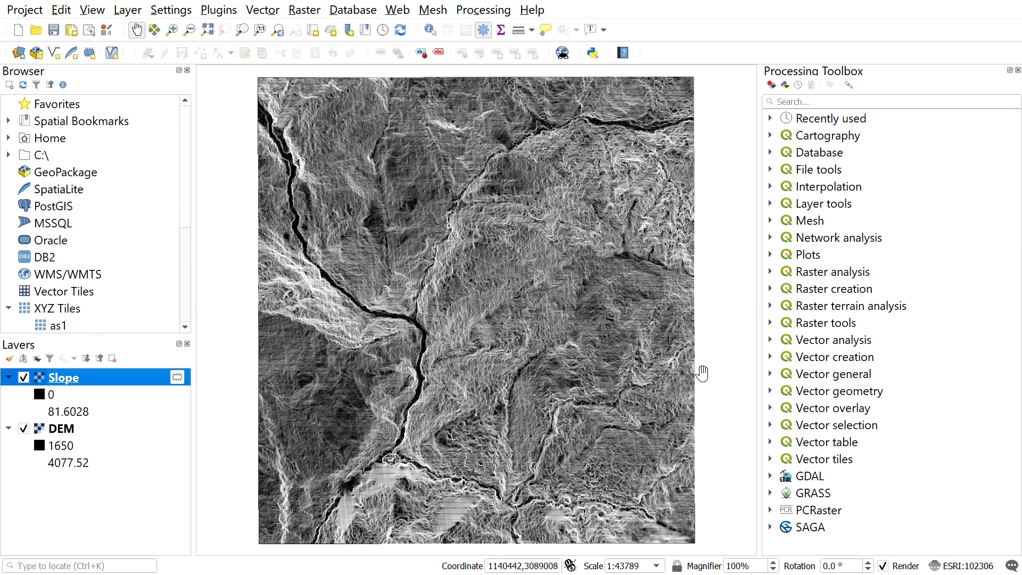
left_click(43, 401)
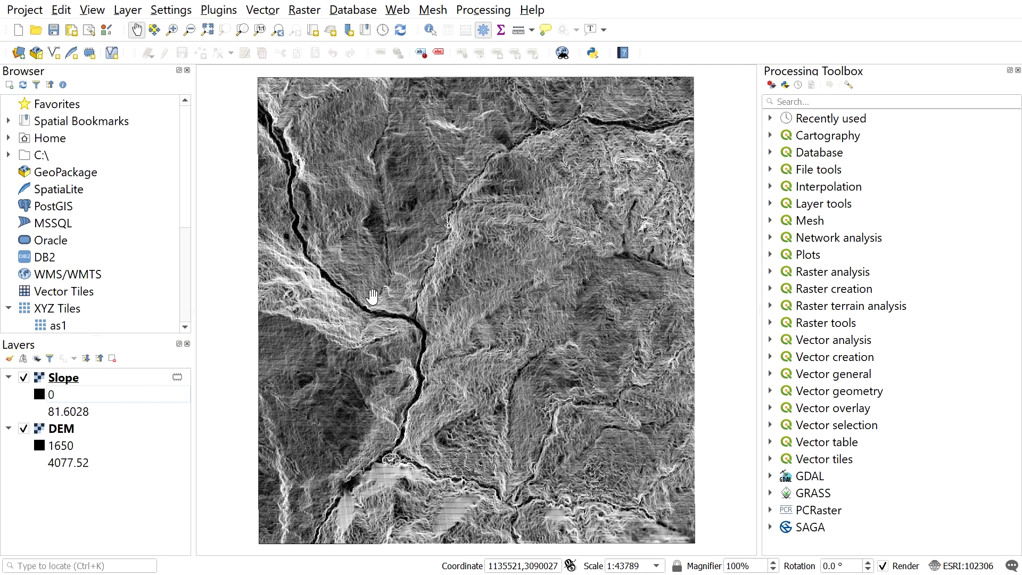
left_click_drag(365, 289, 375, 277)
In the Raster Calculator, enter the first term ( "Slope@1" <= 0 ) * 1 +.
left_click(293, 9)
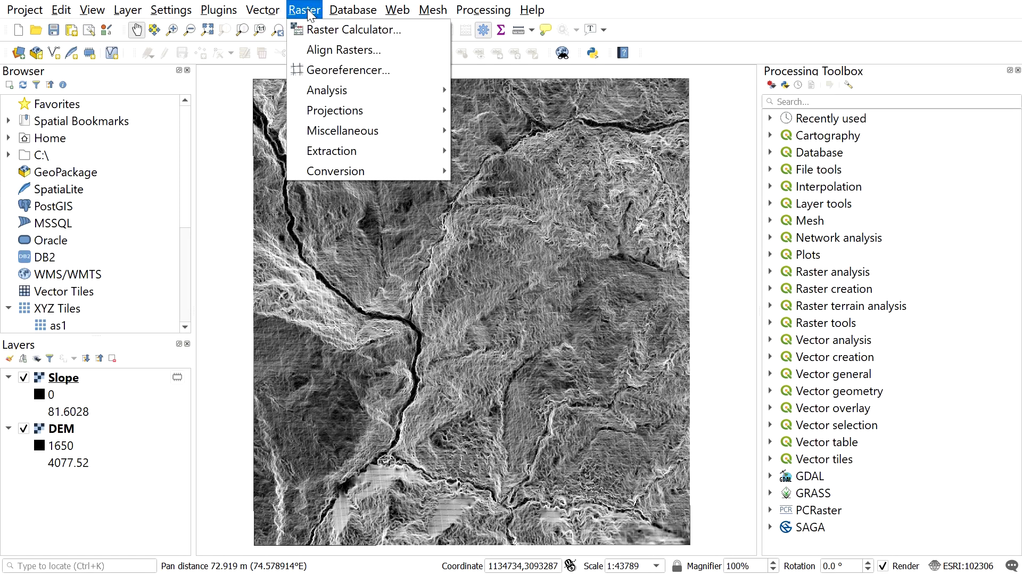
left_click(309, 27)
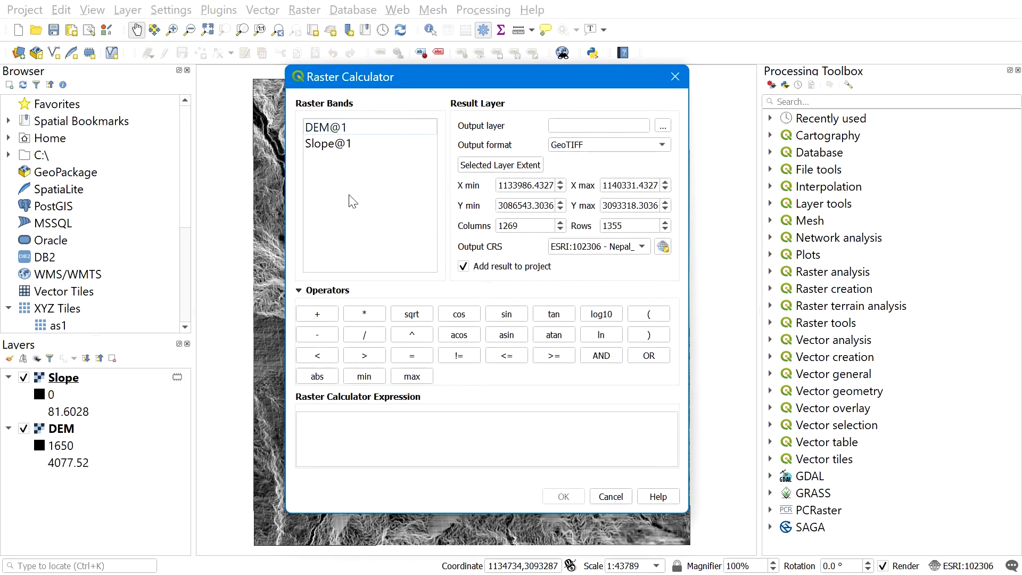
left_click(641, 318)
double_click(342, 148)
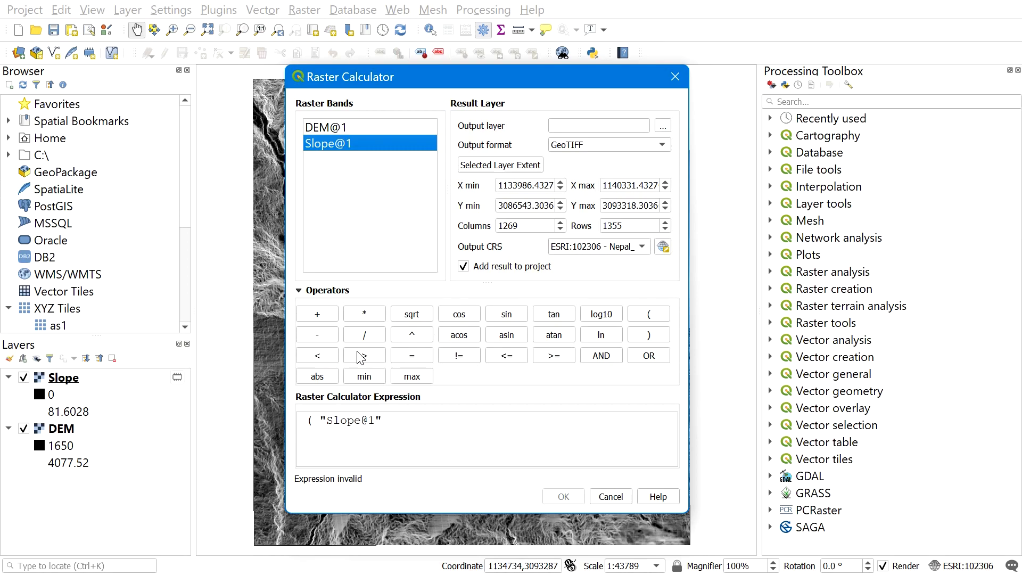
left_click(503, 359)
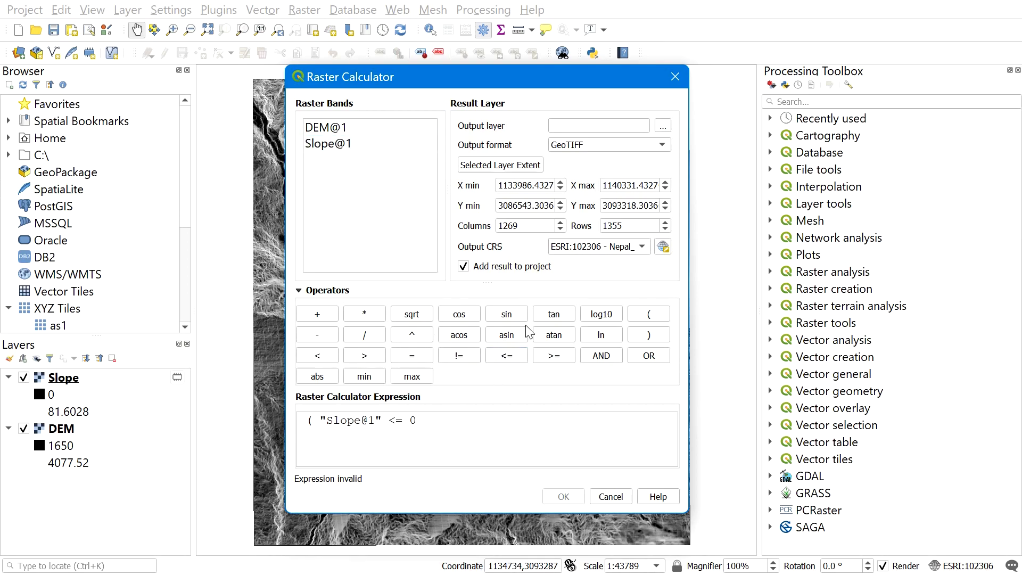
left_click(649, 335)
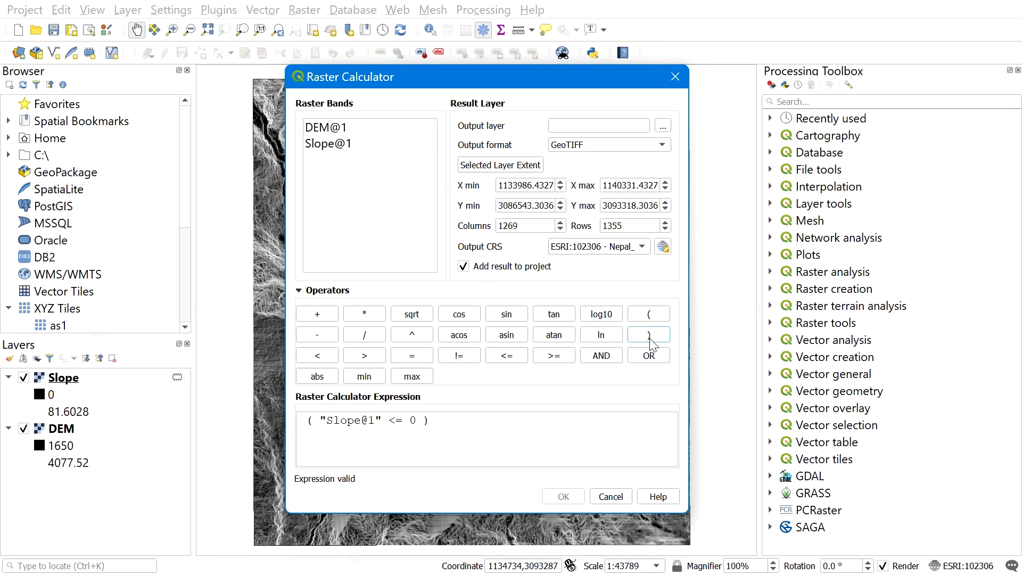
left_click(364, 313)
type("1=")
key("BackSpace")
type("+")
Complete the expression with ( "Slope@1" > 0 ) * "Slope@1".
left_click(648, 315)
double_click(366, 148)
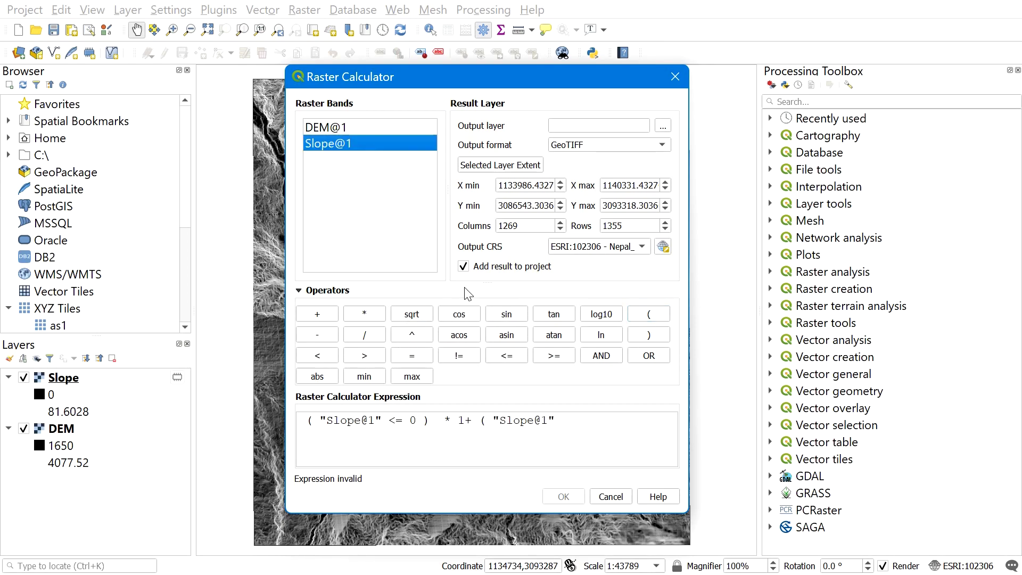
left_click(372, 360)
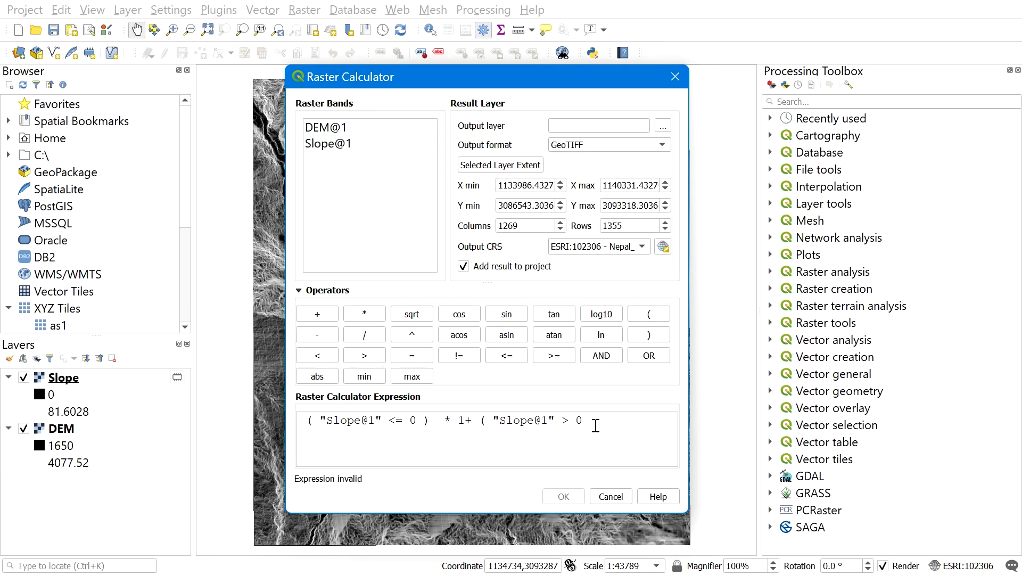
type("0)")
left_click(363, 317)
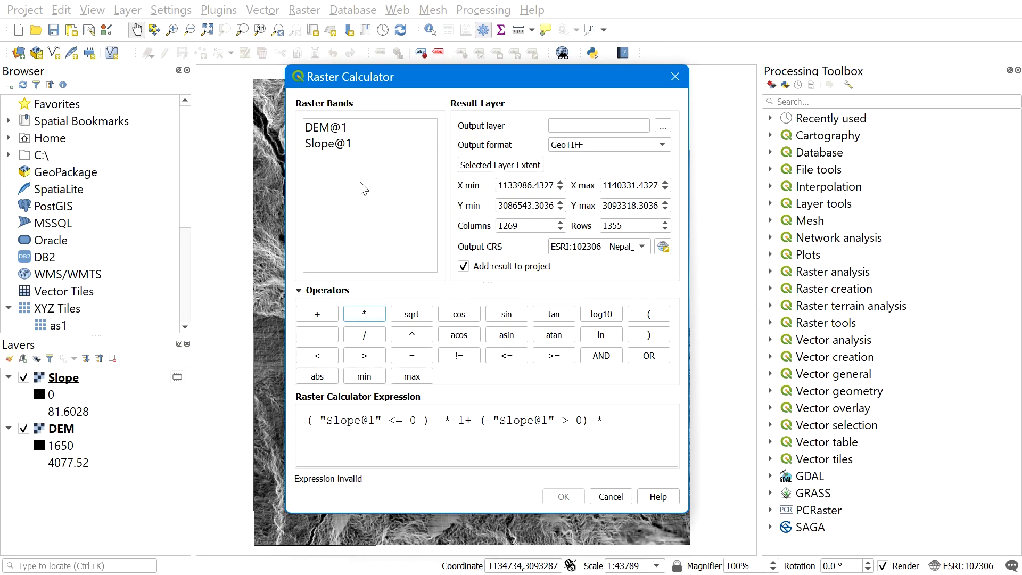
double_click(349, 143)
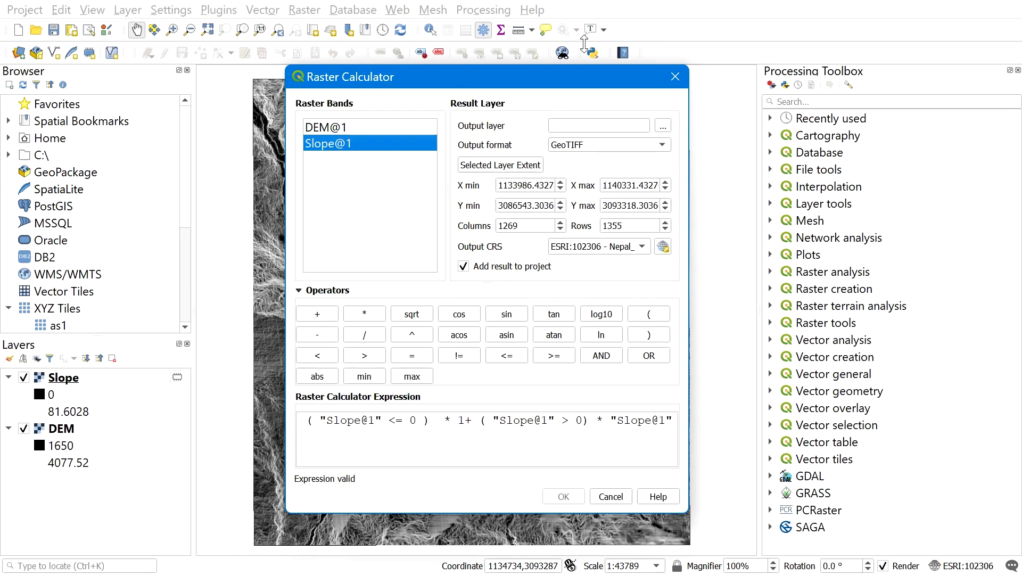
Save the calculator output as Slope_midif and run it.
left_click(663, 126)
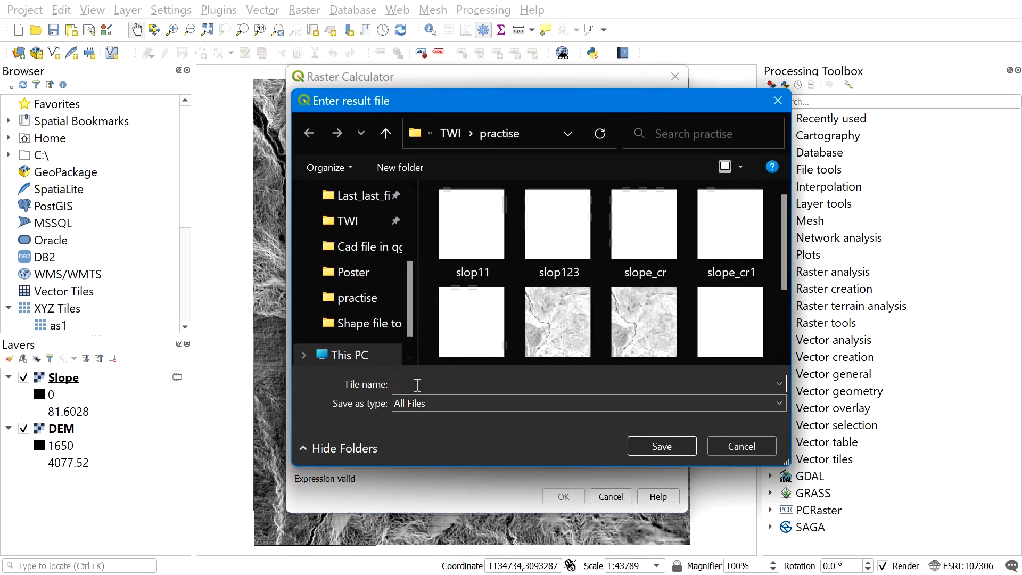
type("Slo")
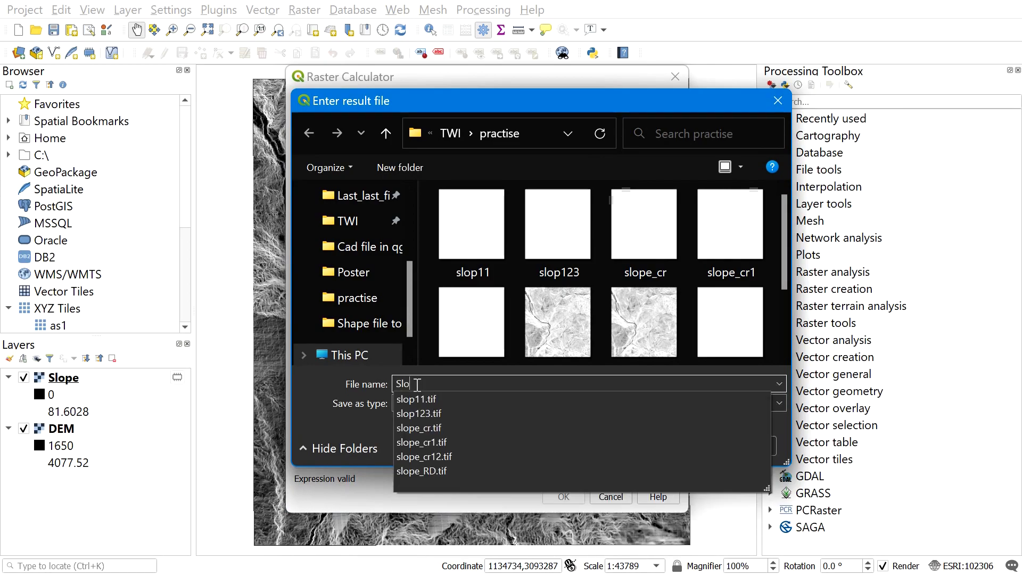
type("pe_midif")
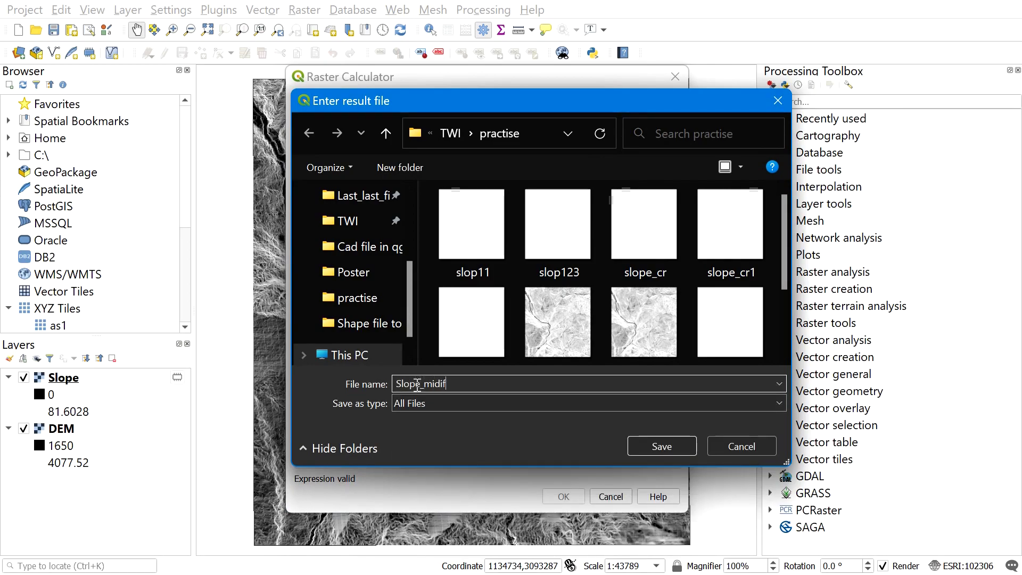
left_click(666, 453)
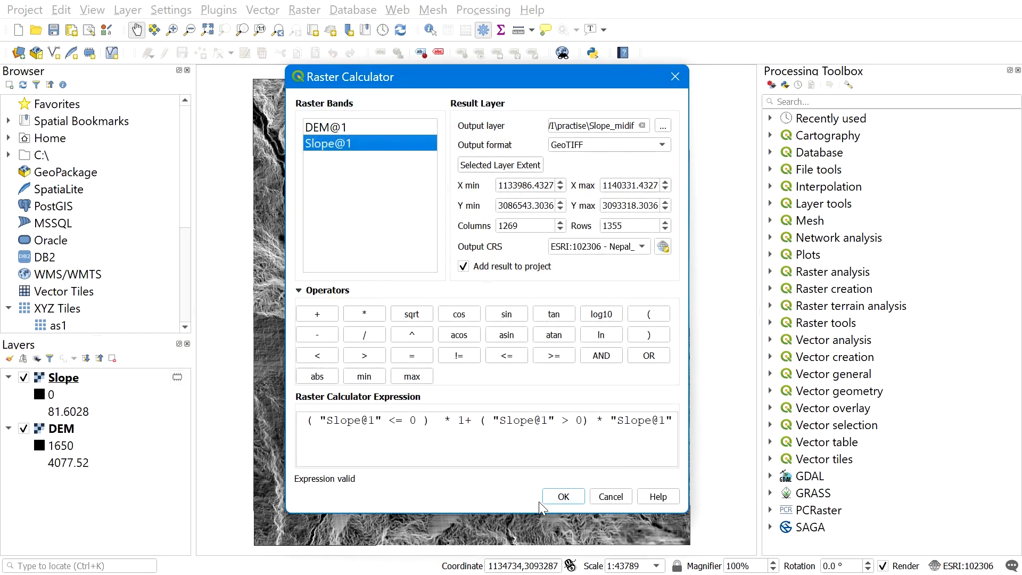
left_click(558, 497)
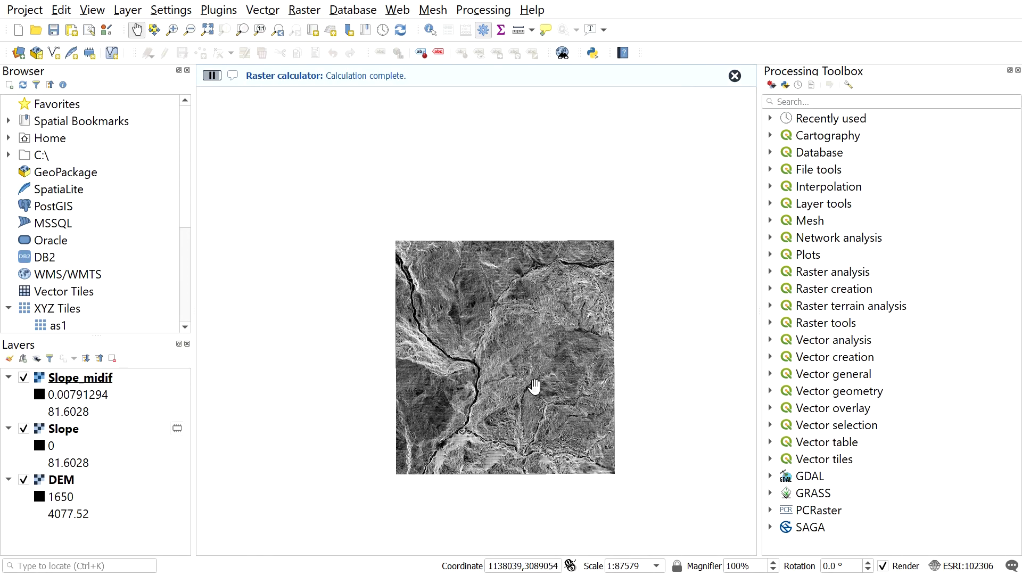
Compare minimums: Slope starts at 0, Slope_midif at 0.00791294.
scroll(539, 402, "down", 1)
scroll(537, 393, "up", 1)
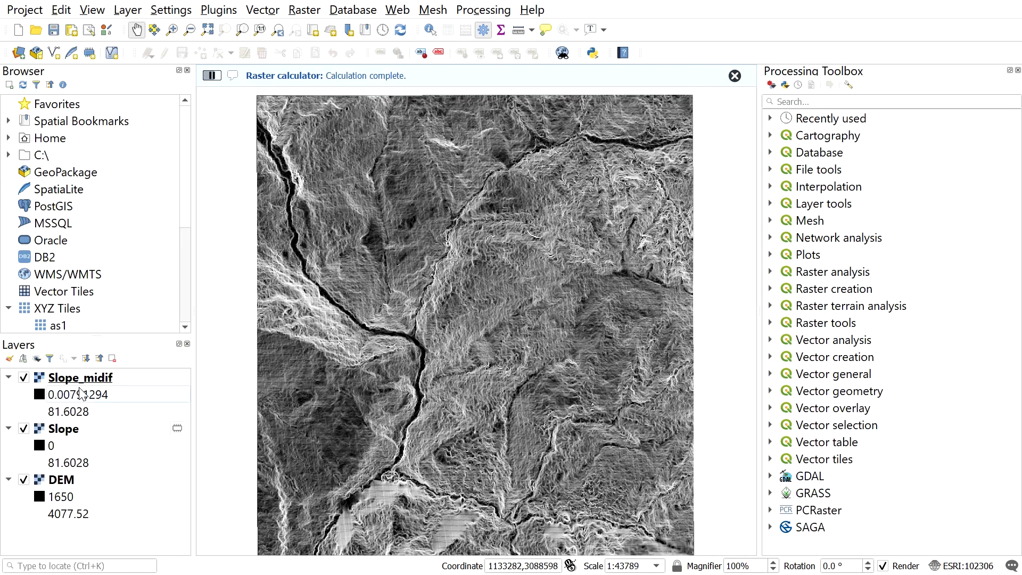
left_click(63, 432)
left_click(87, 379)
left_click(62, 427)
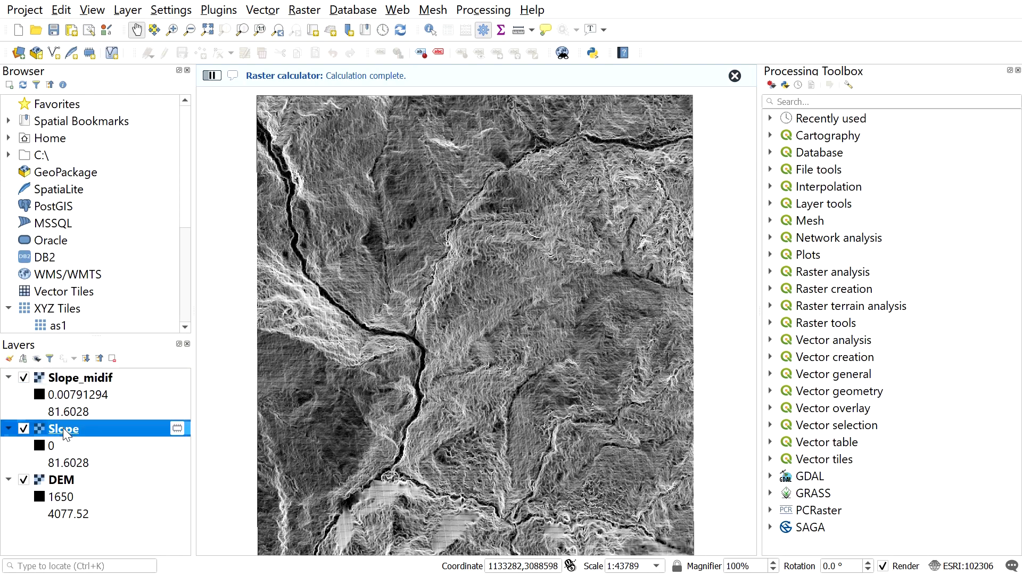
left_click(86, 392)
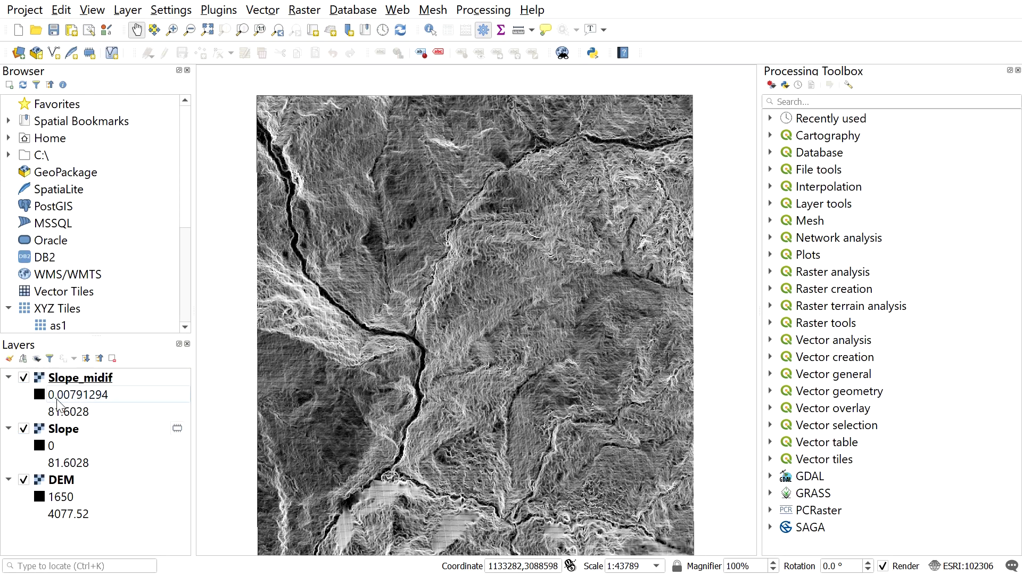
left_click(59, 442)
left_click(76, 396)
In a new Raster Calculator, enter the expression "Slope_midif@1" * 0.01745.
left_click(306, 11)
left_click(320, 30)
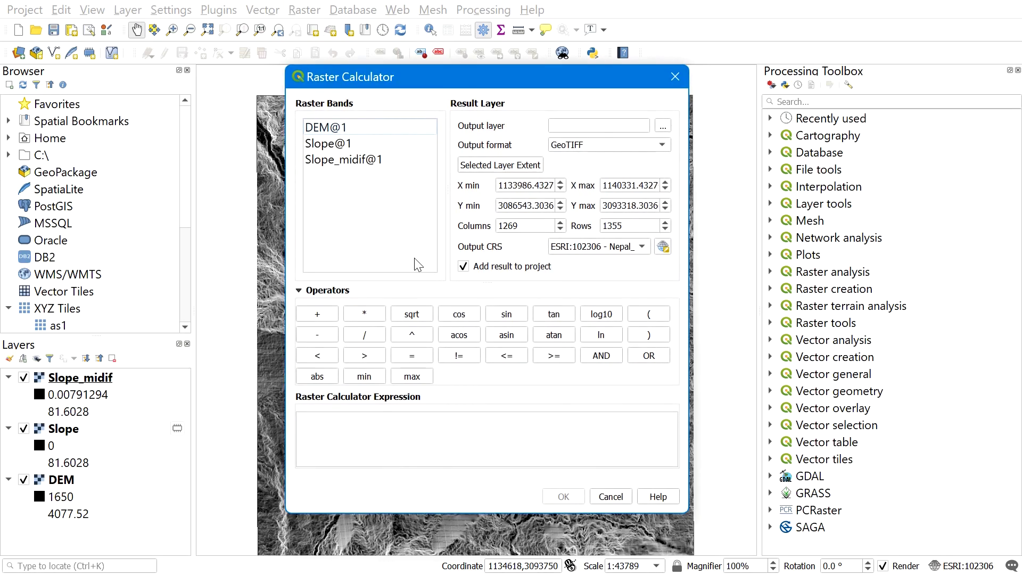
double_click(334, 161)
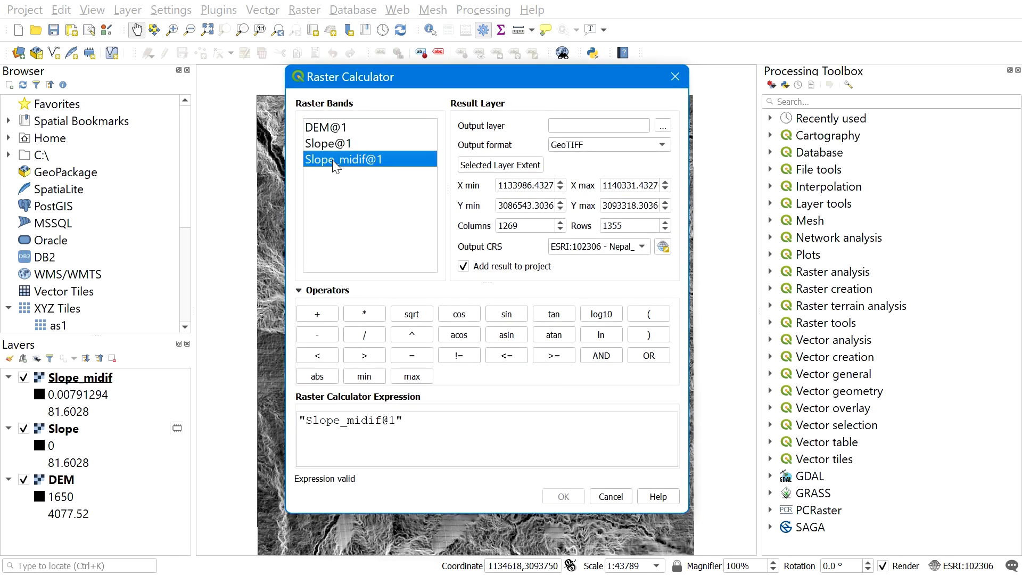
left_click(373, 319)
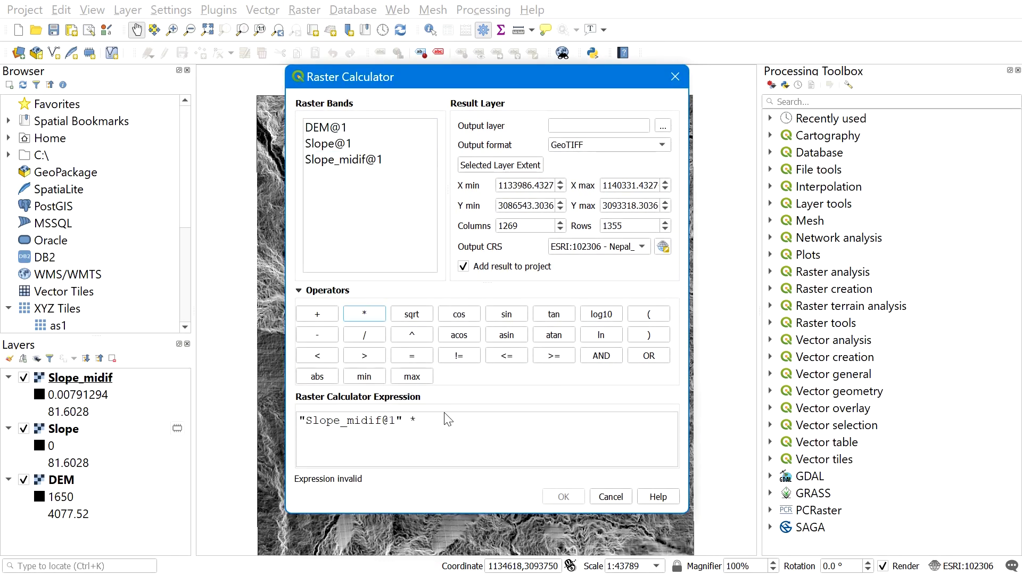
left_click(463, 438)
type("0.01745")
Save the output as SlP_radient and run the calculation.
left_click(663, 126)
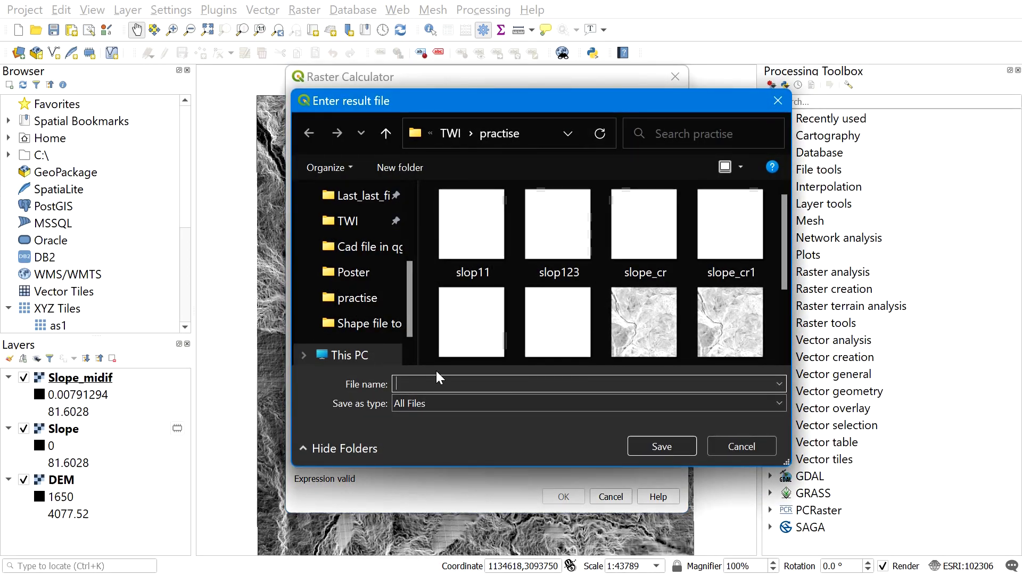
type("Slo")
key("BackSpace")
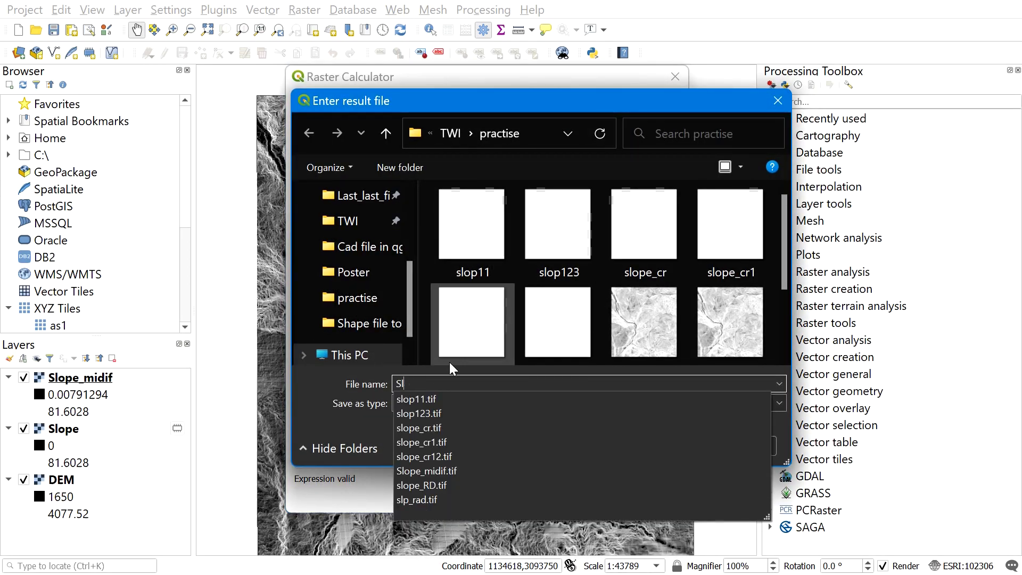
type("P_radient")
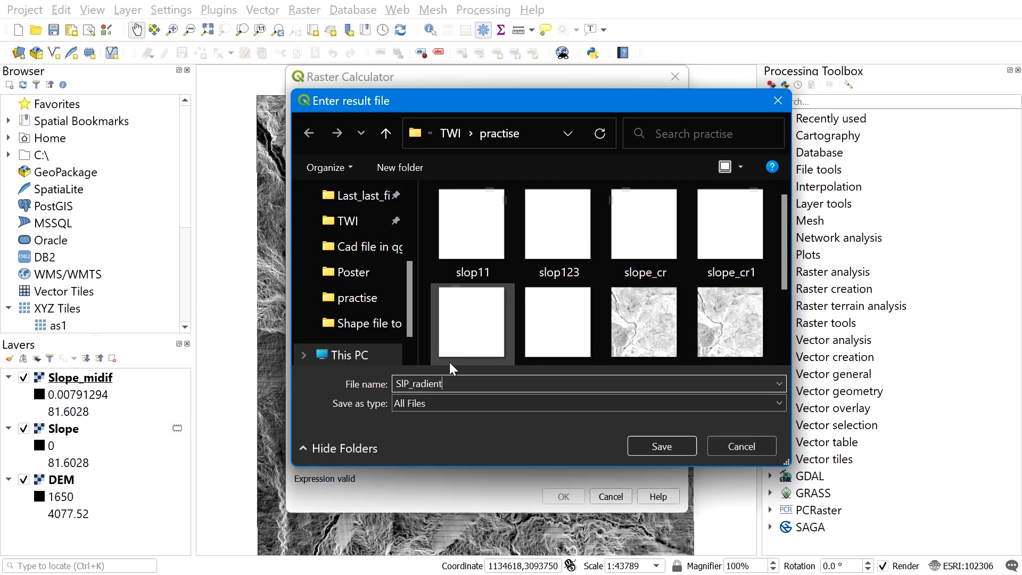
left_click(647, 446)
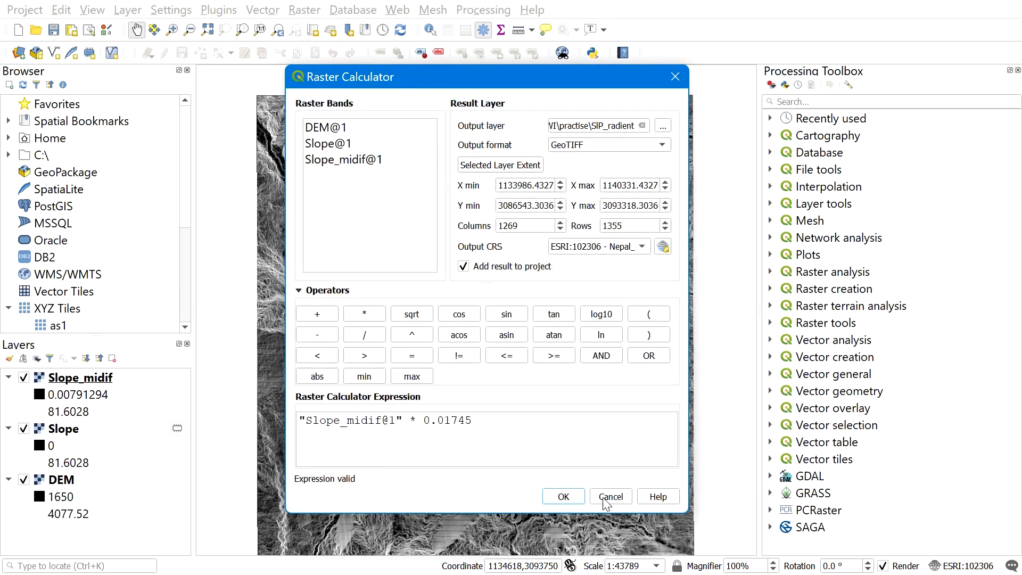
left_click(564, 497)
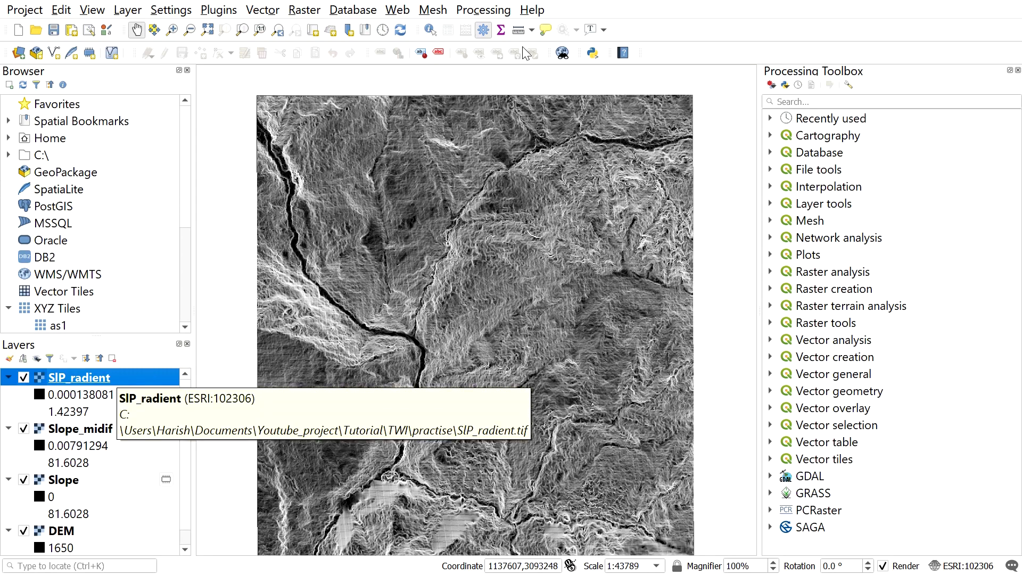
Open SAGA's Flow accumulation (qm of esp) tool and set DEM as its input.
left_click(482, 12)
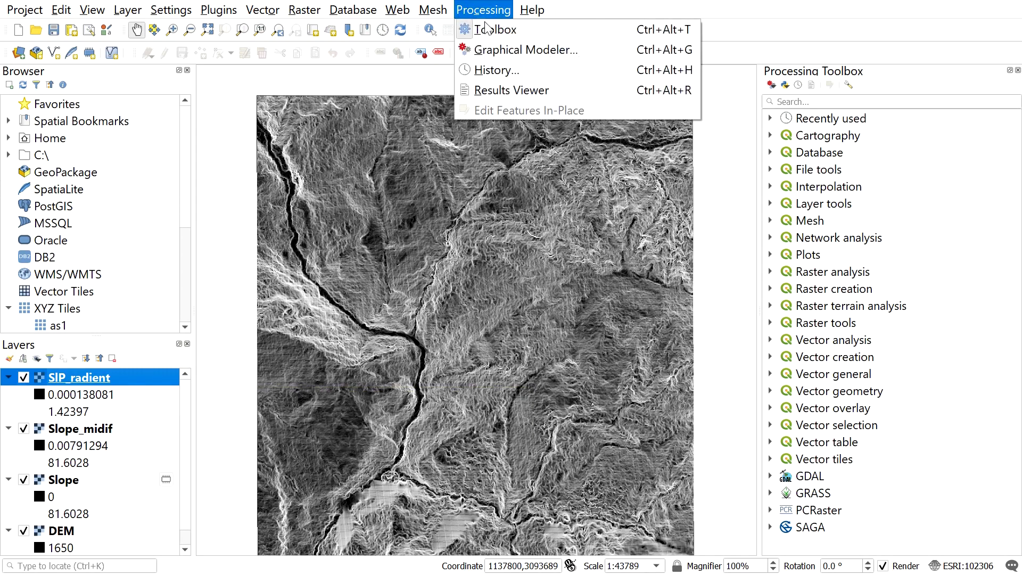
left_click(770, 527)
scroll(842, 443, "down", 6)
scroll(842, 442, "down", 1)
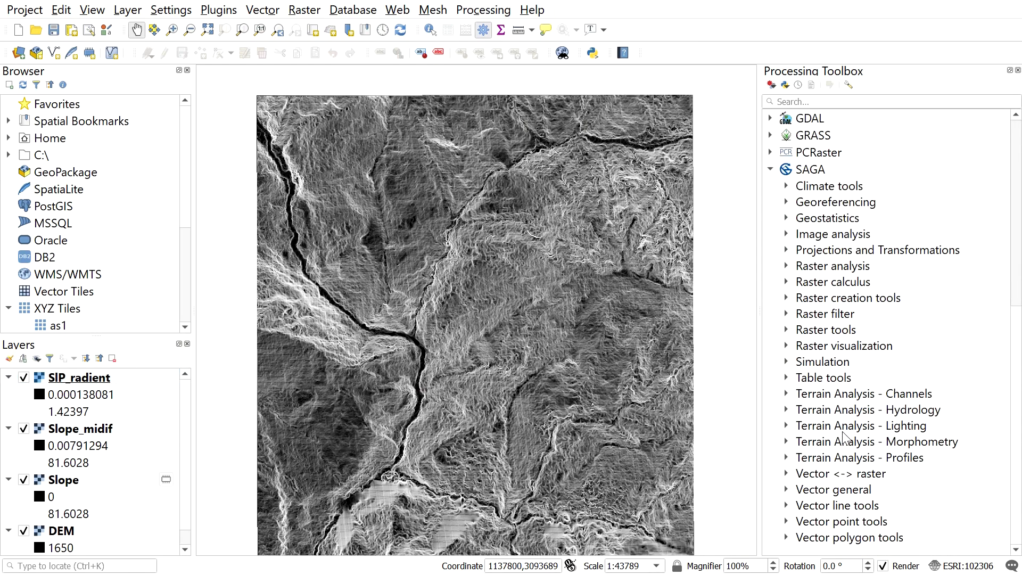
left_click(786, 358)
scroll(857, 428, "down", 2)
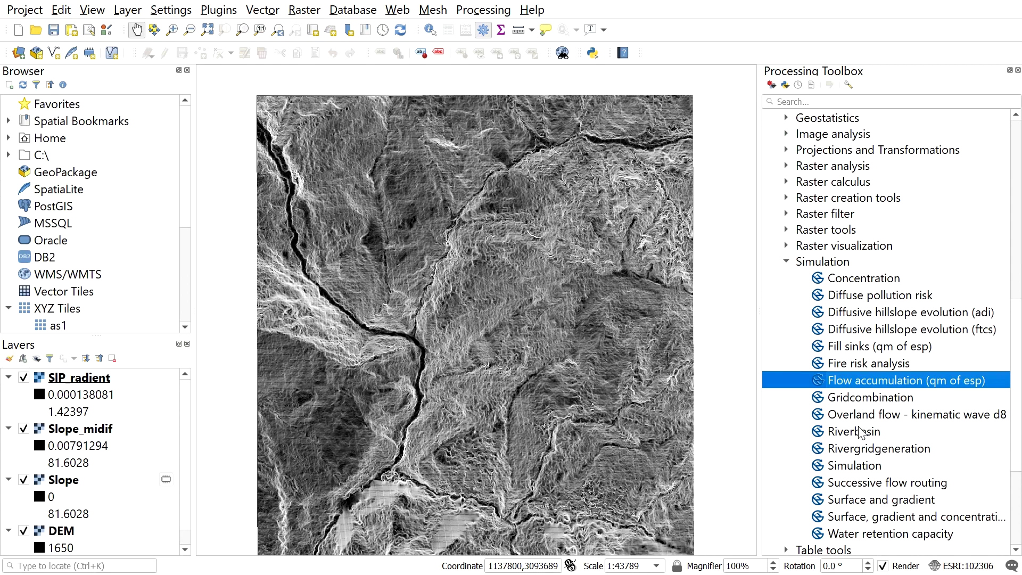
double_click(842, 379)
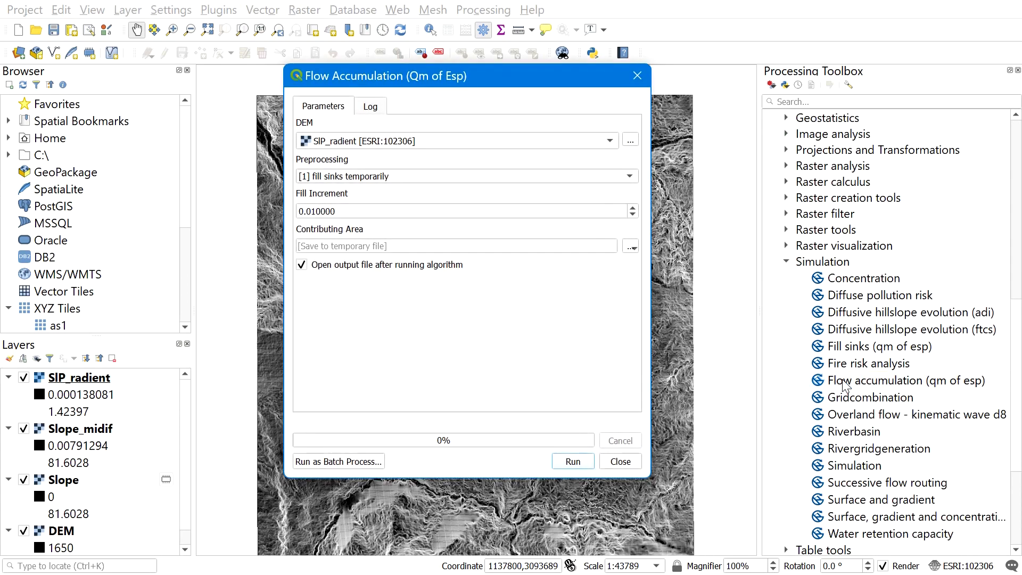
left_click(377, 142)
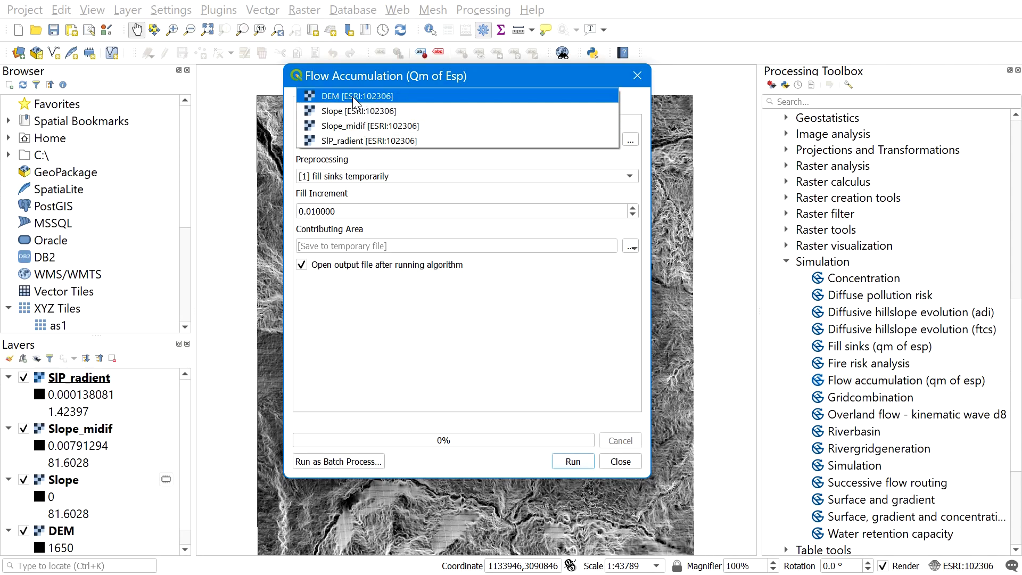
left_click(331, 98)
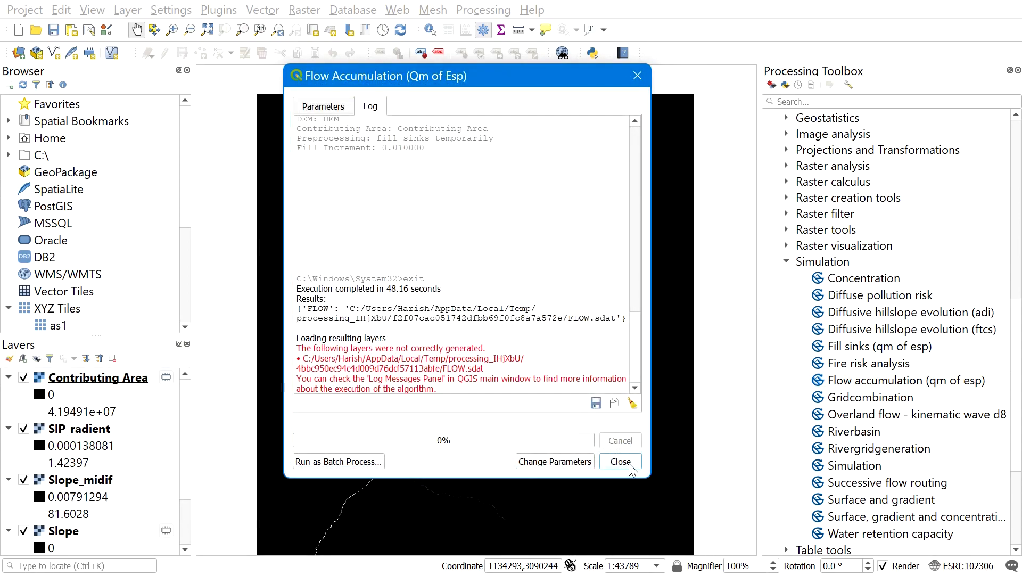
left_click(620, 461)
scroll(509, 388, "down", 1)
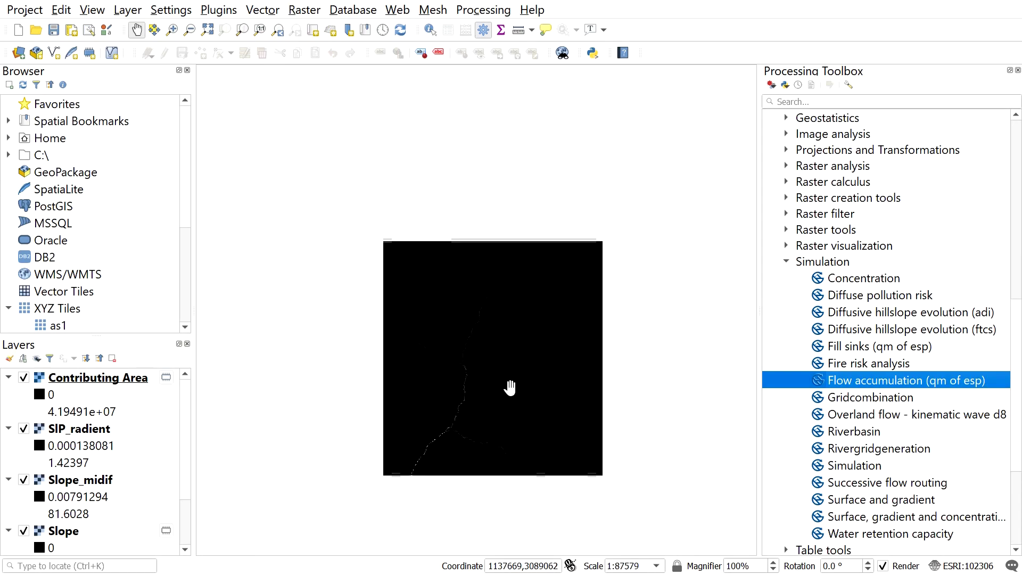
scroll(509, 387, "up", 1)
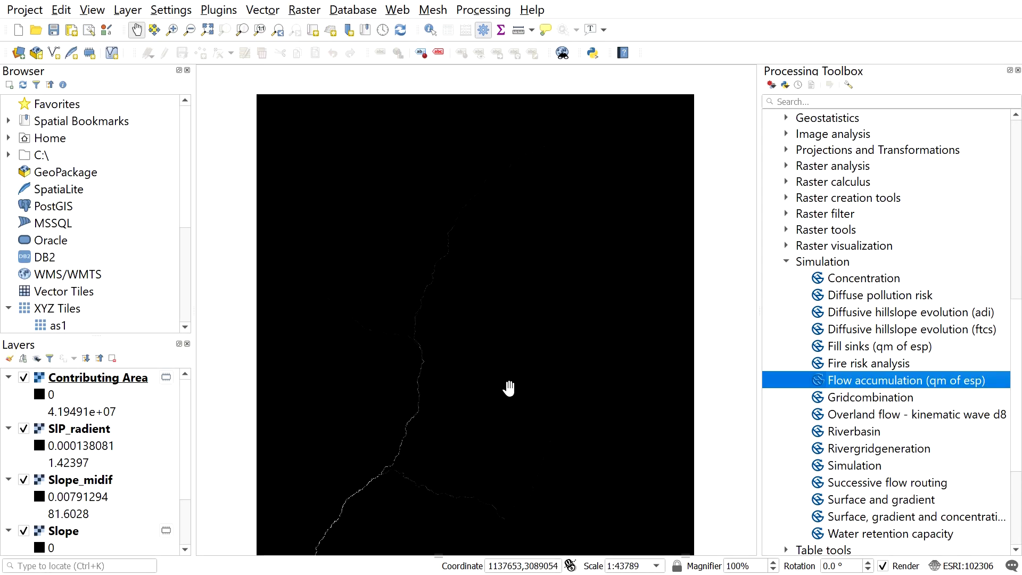
scroll(509, 388, "down", 1)
left_click_drag(505, 388, 456, 342)
scroll(452, 342, "up", 1)
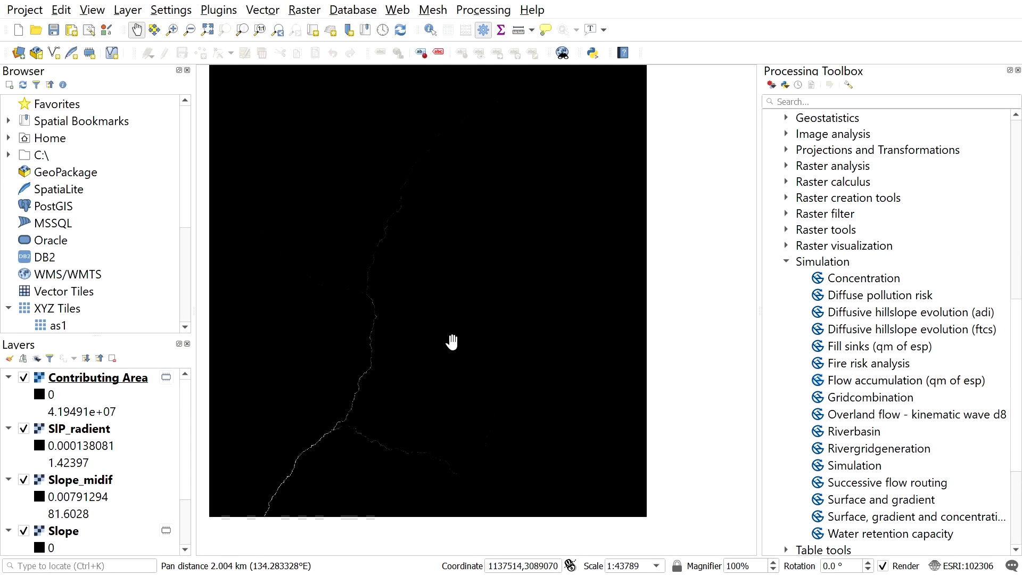
left_click_drag(395, 335, 432, 356)
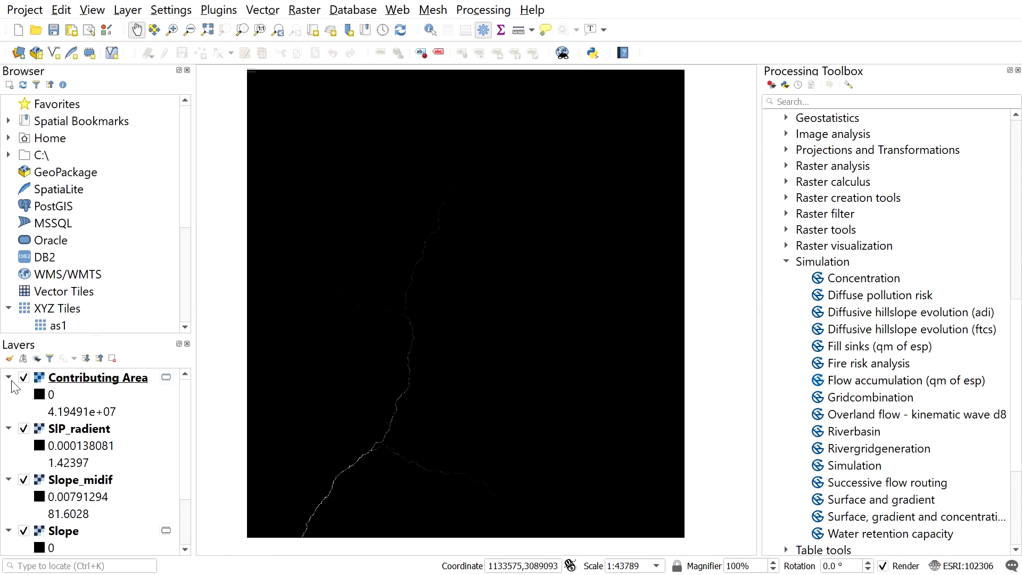
left_click(9, 377)
left_click(9, 377)
right_click(54, 379)
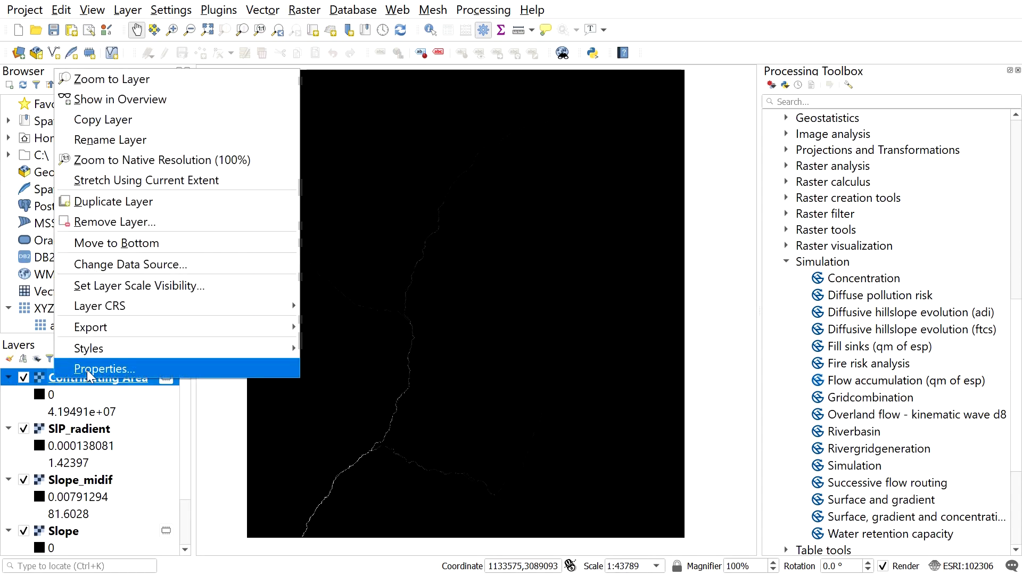
left_click(87, 369)
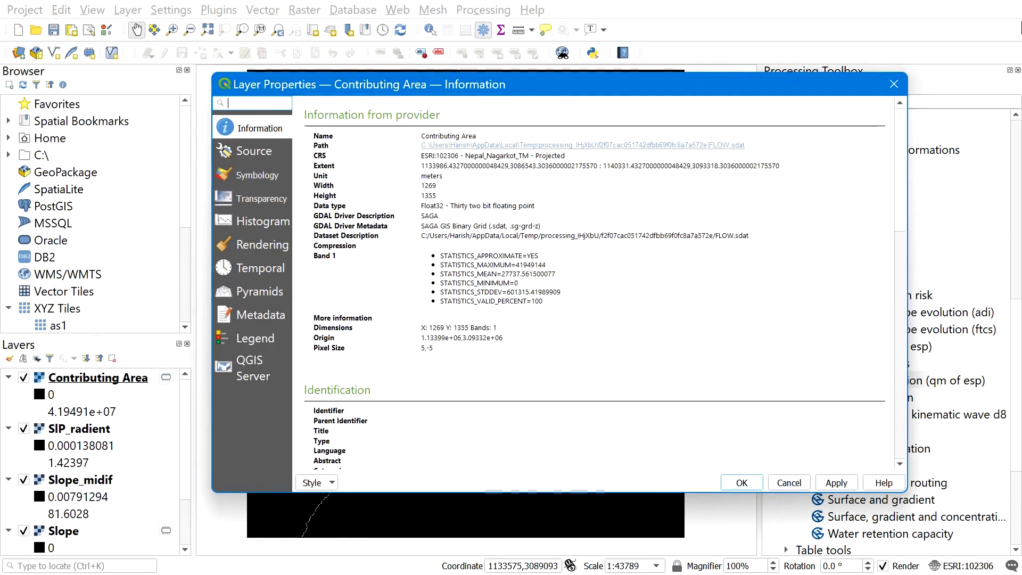
left_click(894, 84)
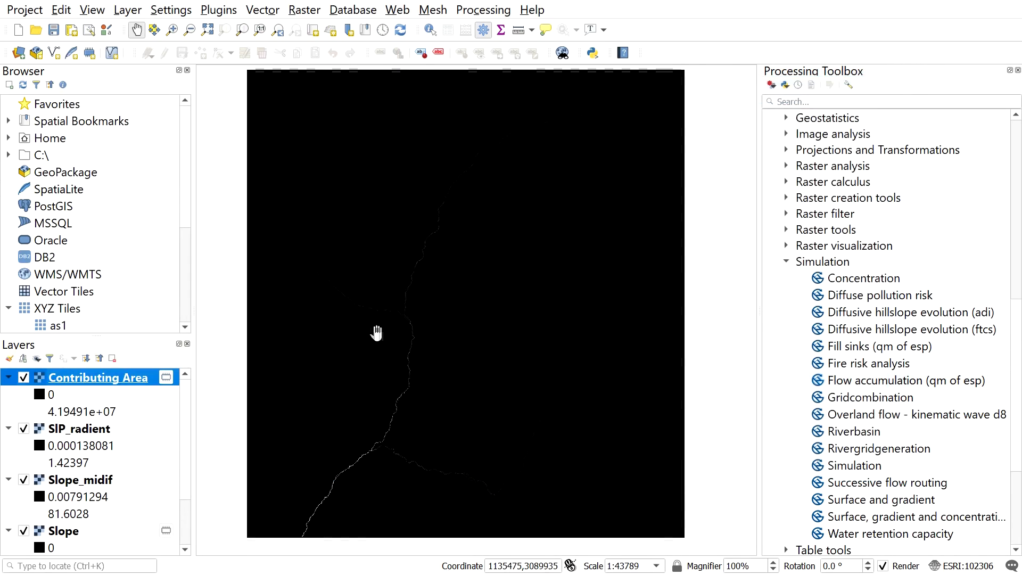
left_click_drag(385, 349, 406, 337)
scroll(405, 337, "up", 1)
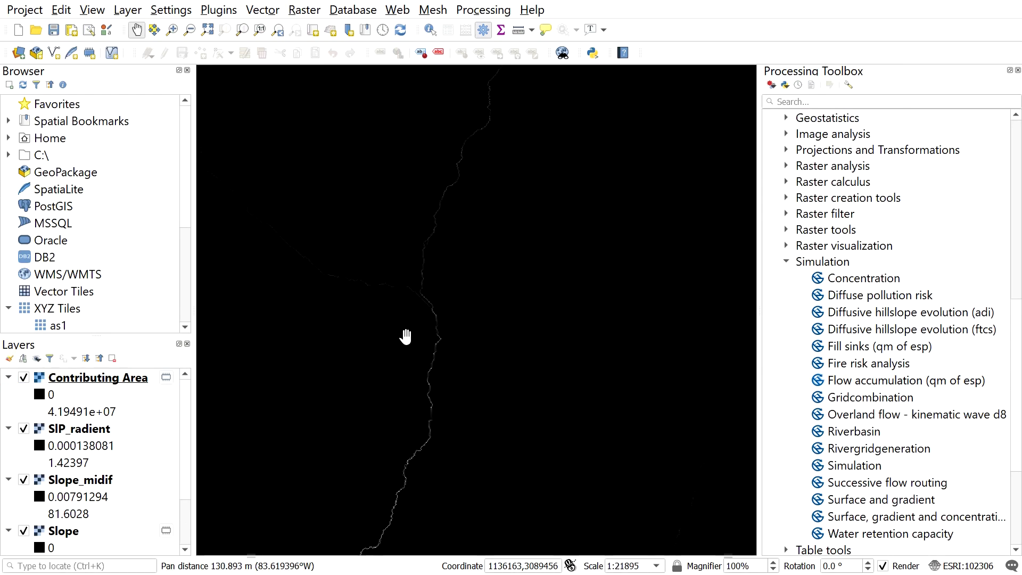
scroll(405, 336, "down", 1)
scroll(445, 322, "down", 1)
scroll(443, 322, "up", 1)
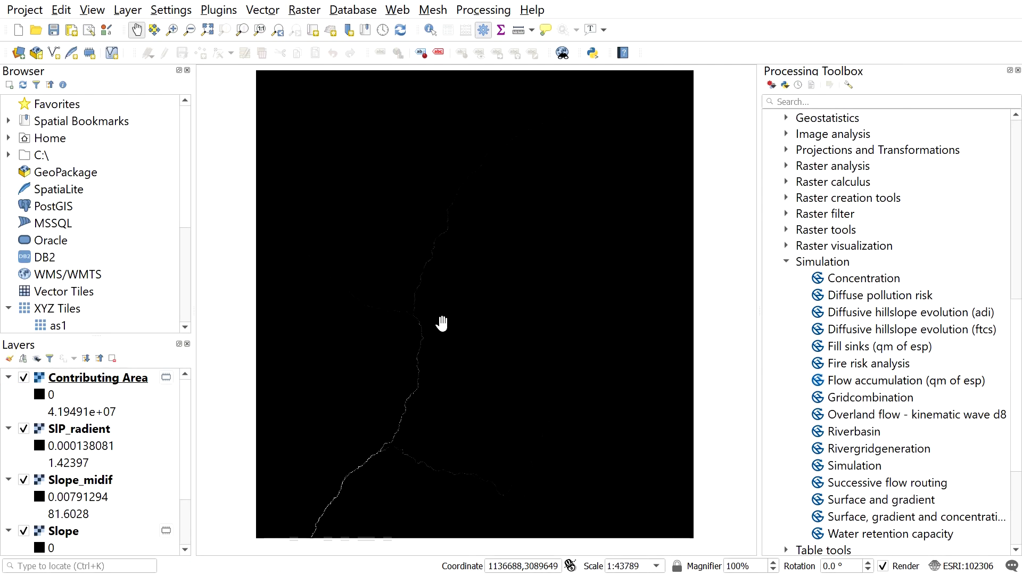
In the Raster Calculator, enter ln ( ( "Contributing Area@1"+1*5).
left_click(297, 11)
left_click(320, 27)
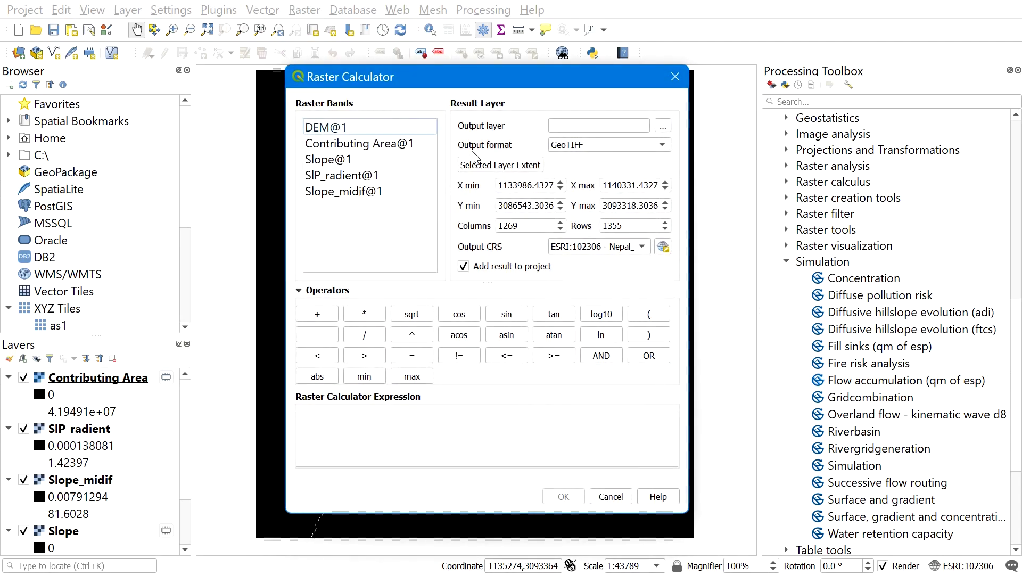
left_click(597, 335)
left_click(595, 336)
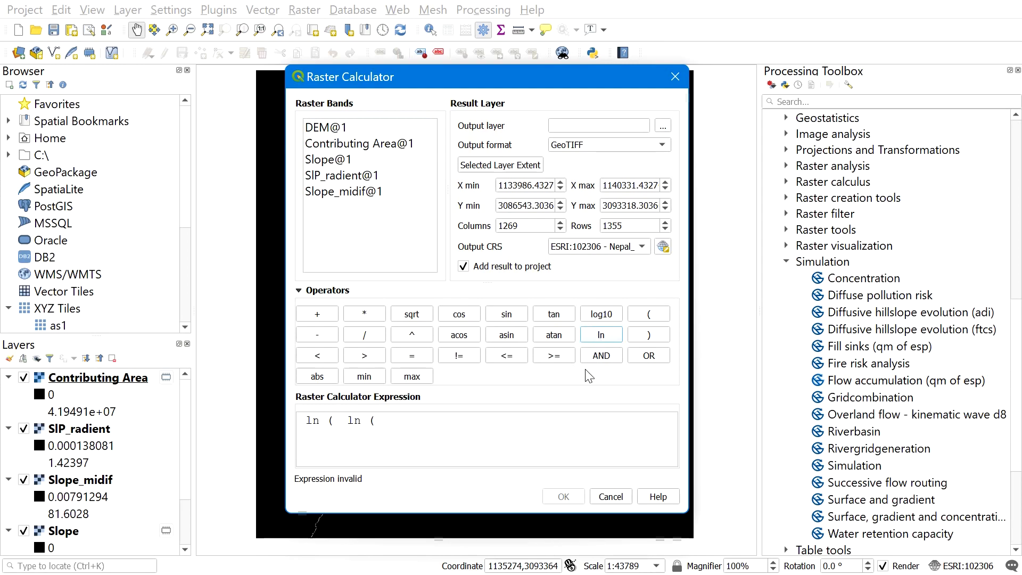
key("BackSpace")
key("BackSpace")
left_click(648, 314)
double_click(344, 147)
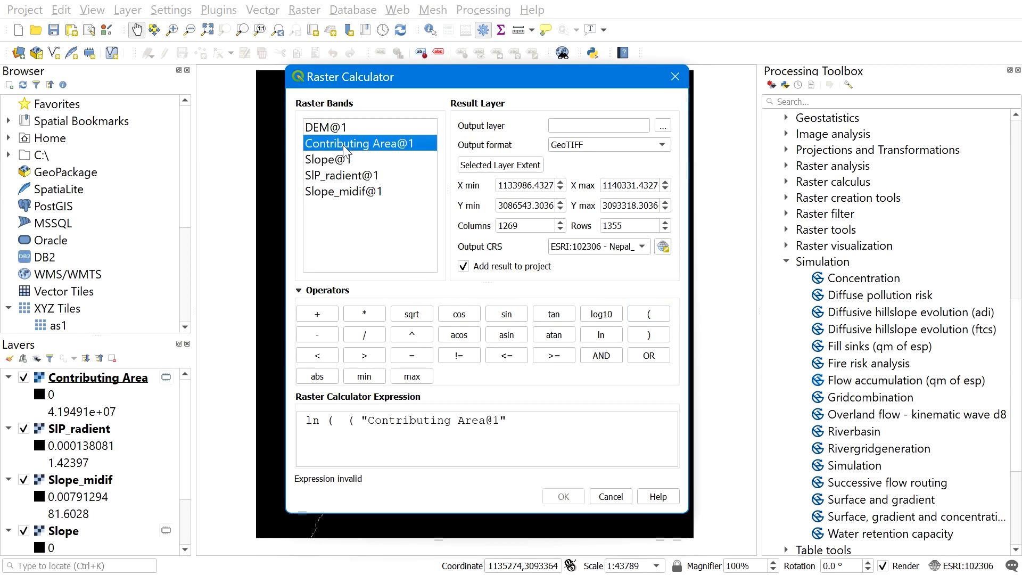
left_click(523, 430)
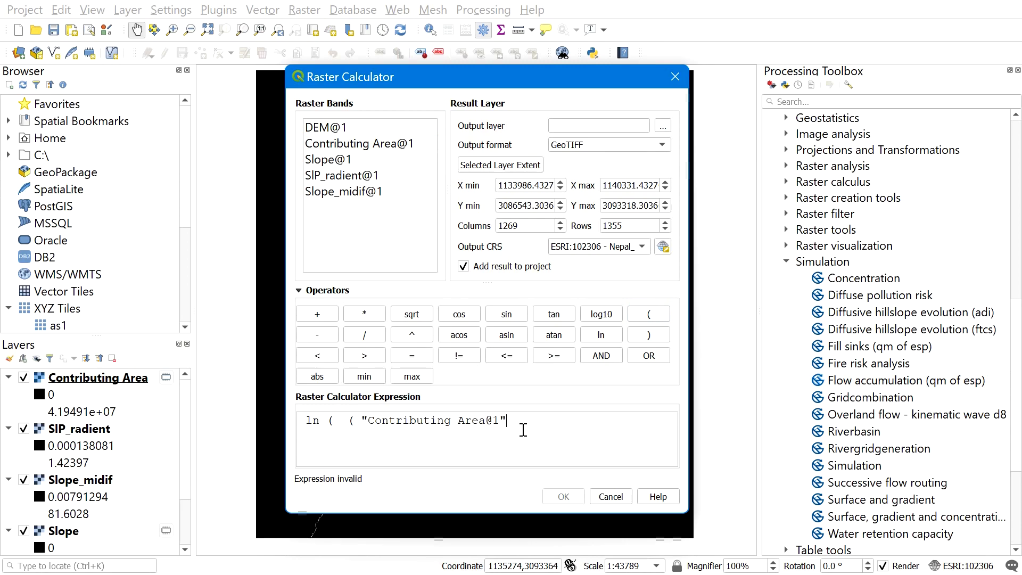
type("*")
key("BackSpace")
type("+1*5)")
Complete the expression with / tan ( "SlP_radient@1")) and close the brackets.
left_click(367, 336)
left_click(582, 423)
left_click(554, 318)
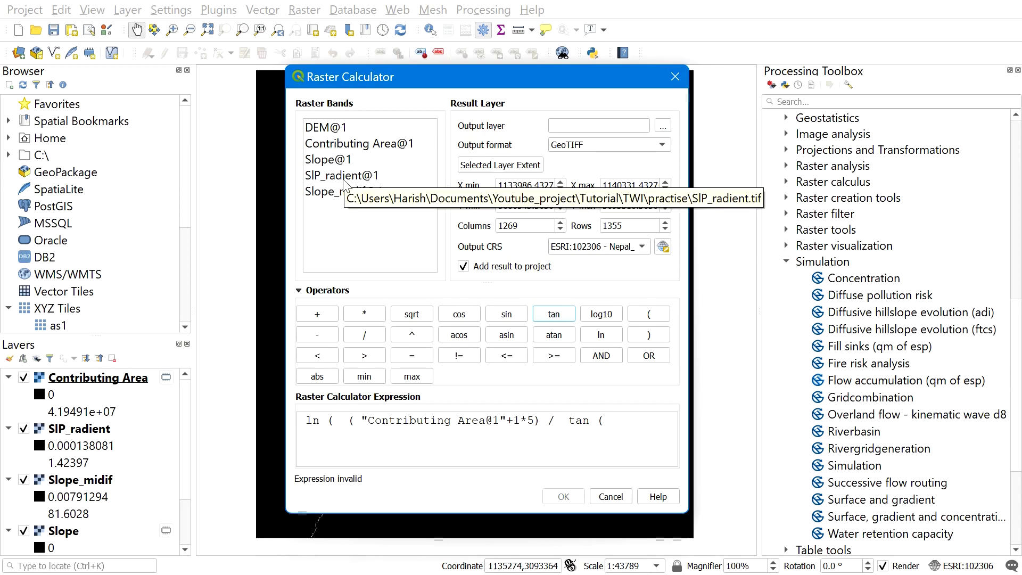
left_click(339, 196)
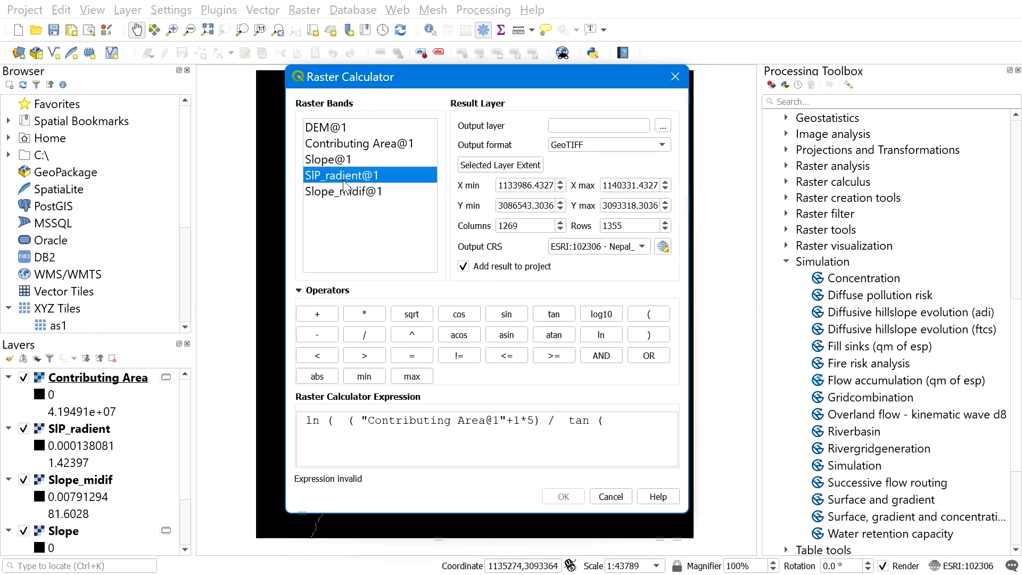
double_click(343, 177)
left_click(437, 447)
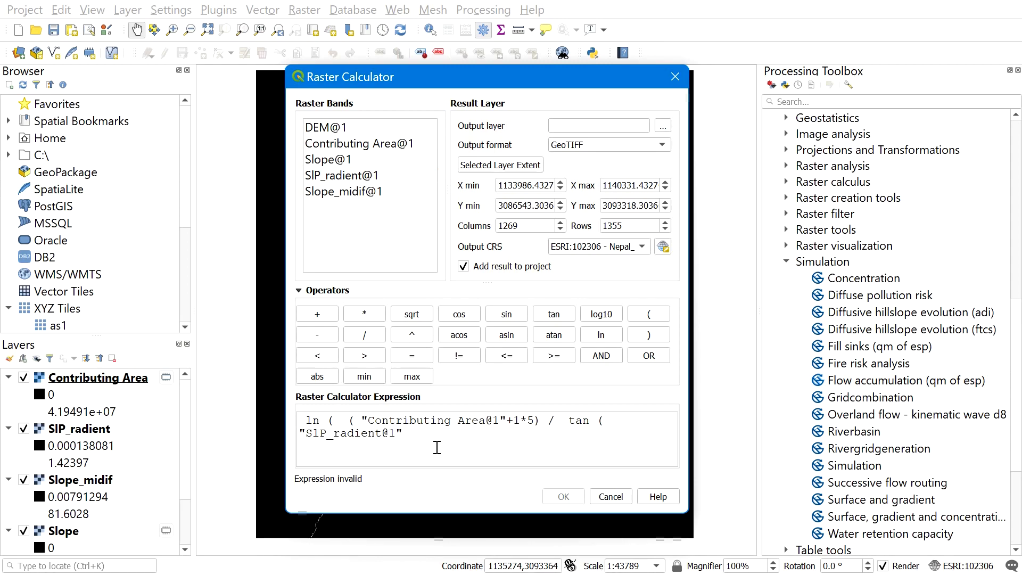
type("))")
Save the calculator output as TWI1.tif and run it, giving values 2.31017 to 24.2891.
left_click(662, 125)
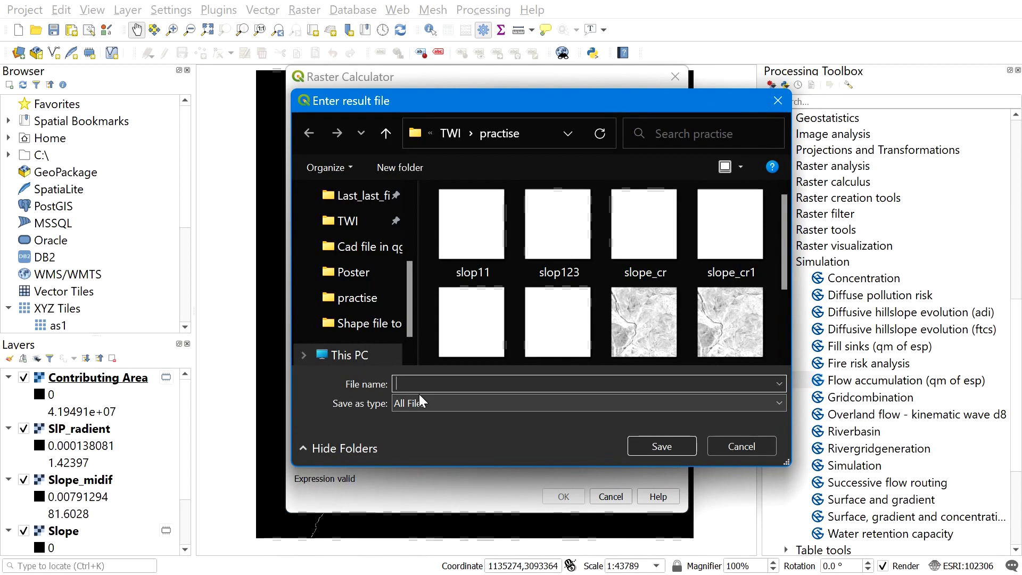
type("TWI")
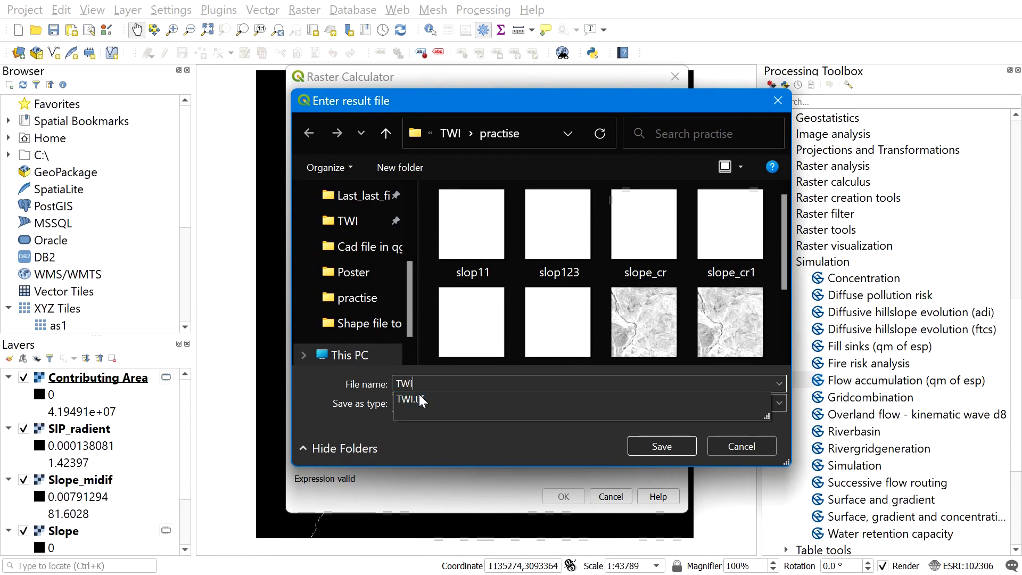
type("1.tif")
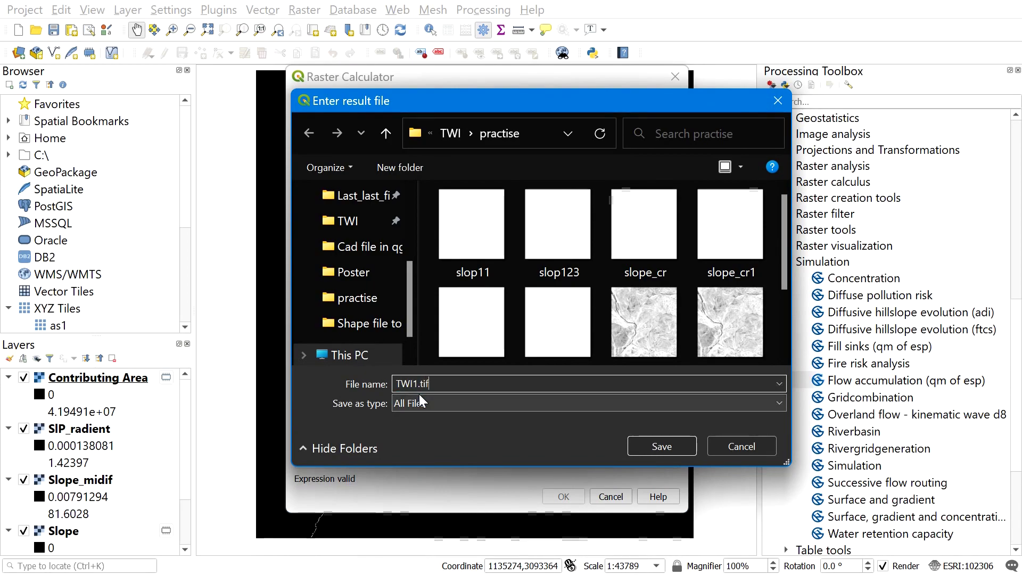
left_click(659, 450)
left_click(565, 497)
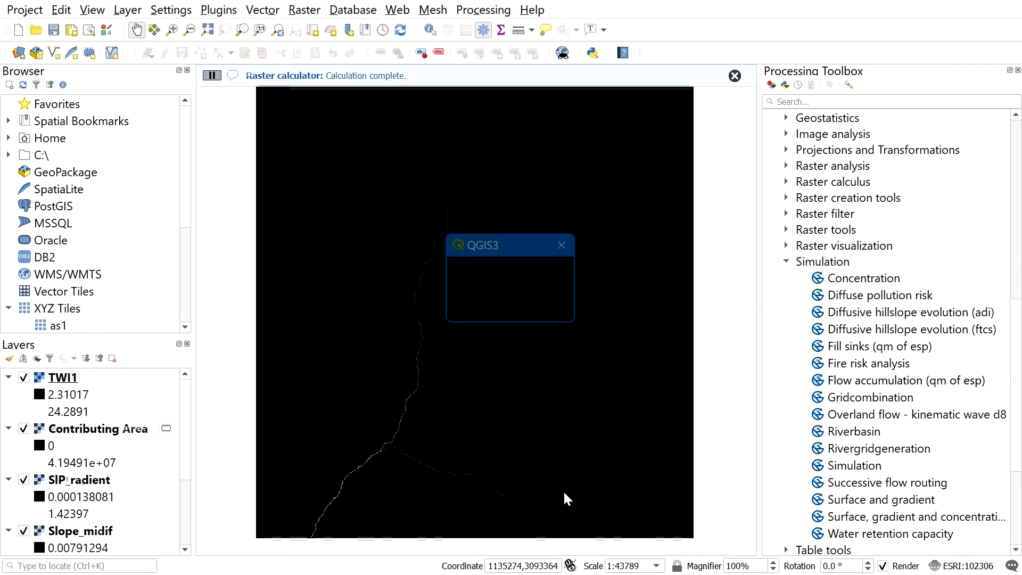
scroll(539, 456, "up", 2)
scroll(462, 406, "down", 2)
scroll(461, 391, "up", 1)
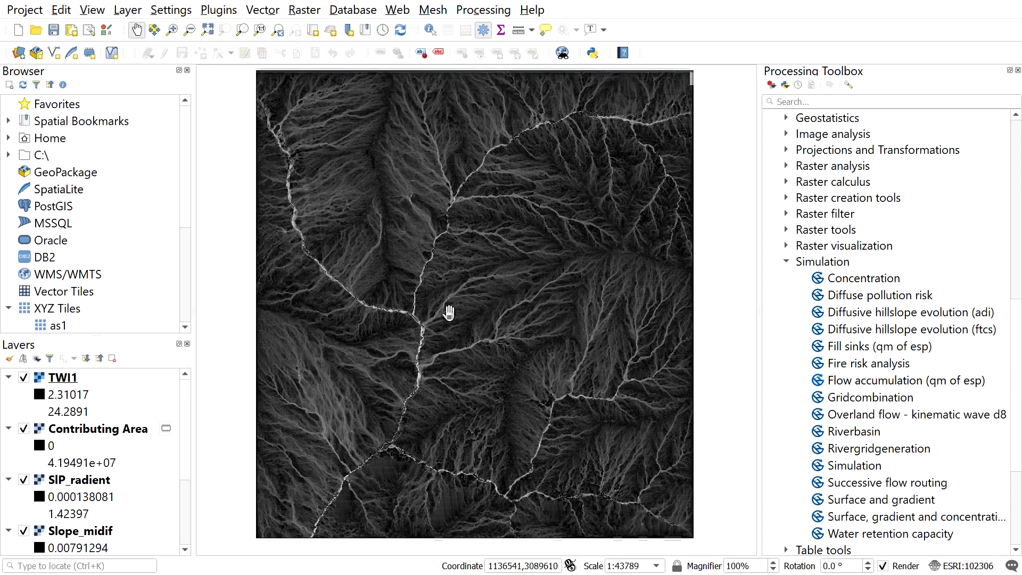
scroll(452, 309, "up", 1)
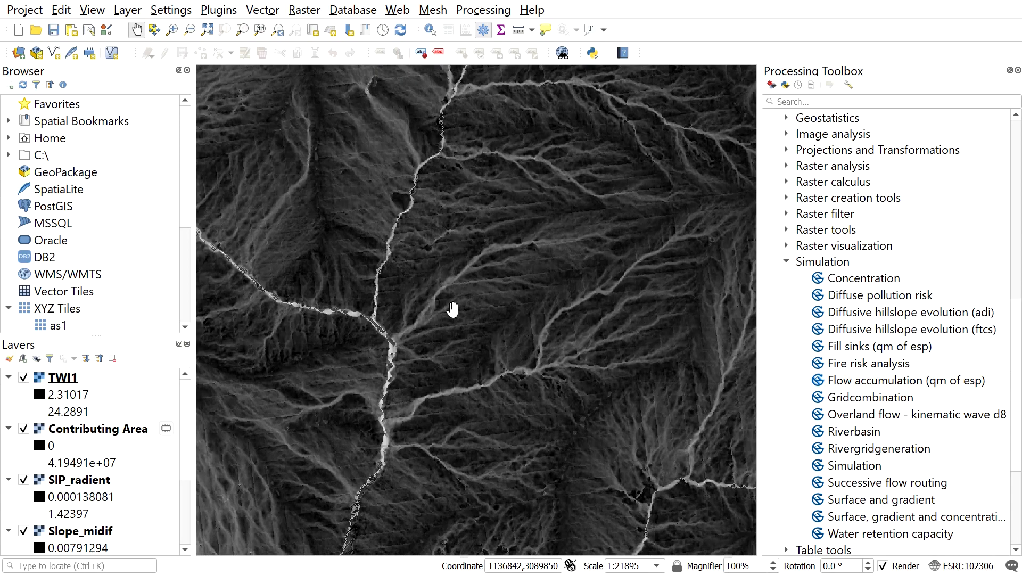
Set TWI1's symbology render type to Singleband pseudocolor.
right_click(74, 380)
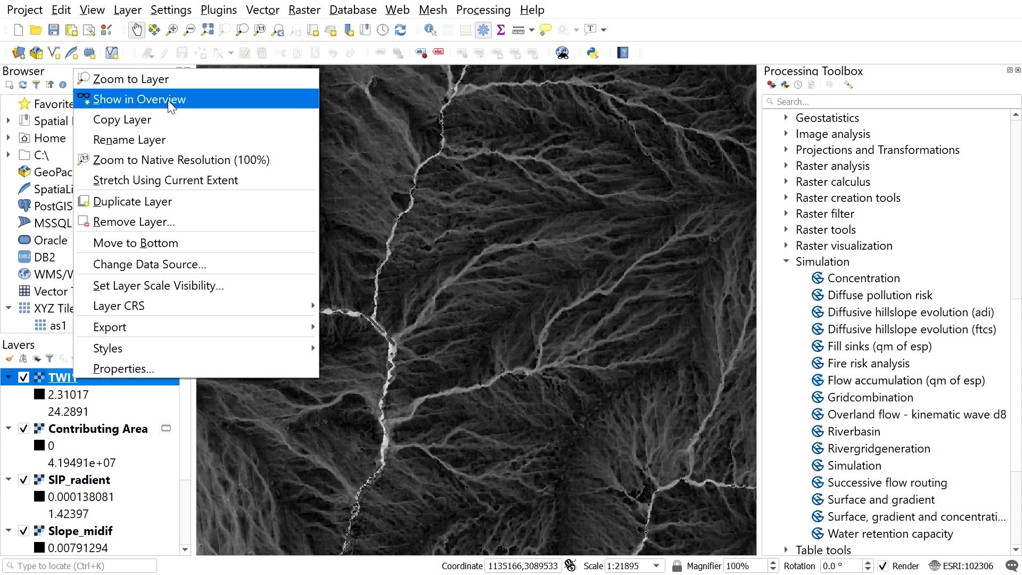
left_click(159, 367)
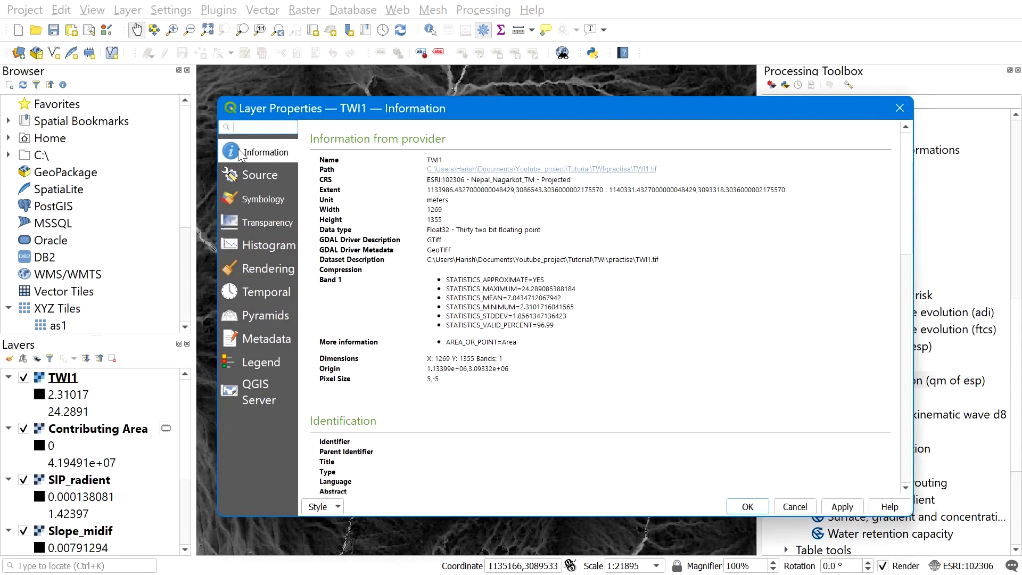
left_click(266, 203)
left_click(420, 149)
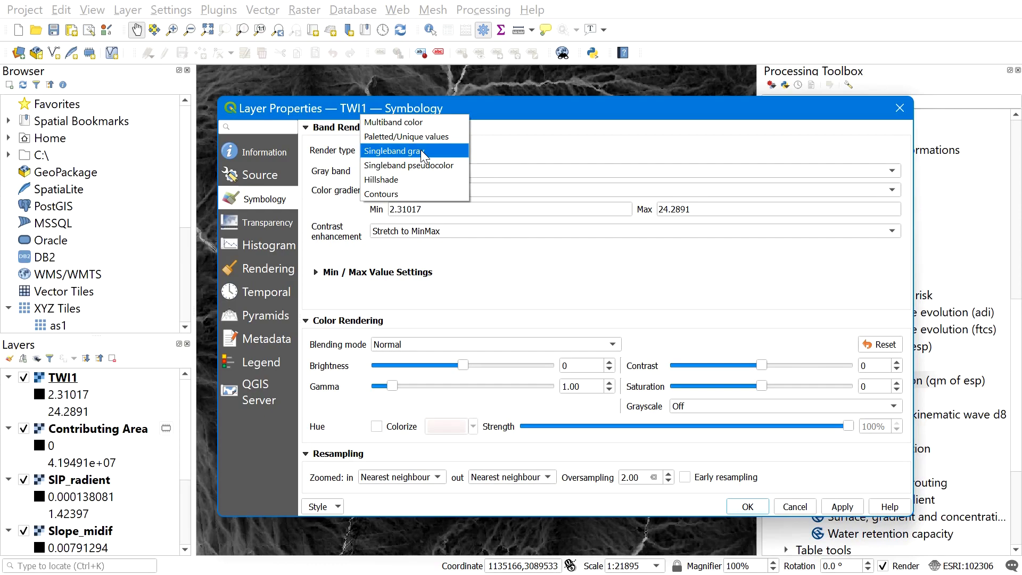
left_click(413, 162)
Classify the red-to-blue ramp into five classes (2.3102 to 24.2891) and apply it.
left_click_drag(448, 113, 449, 102)
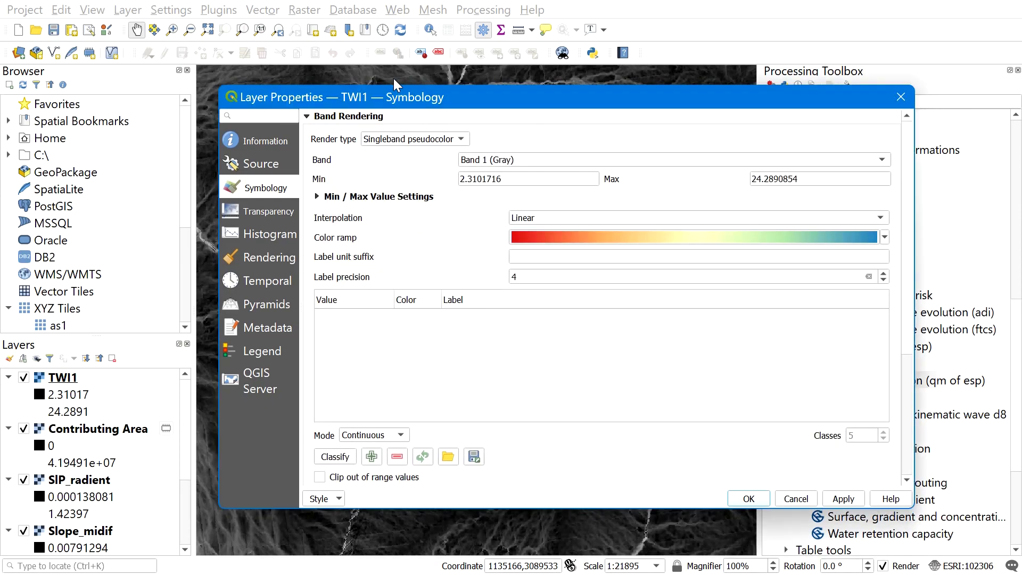
left_click(576, 239)
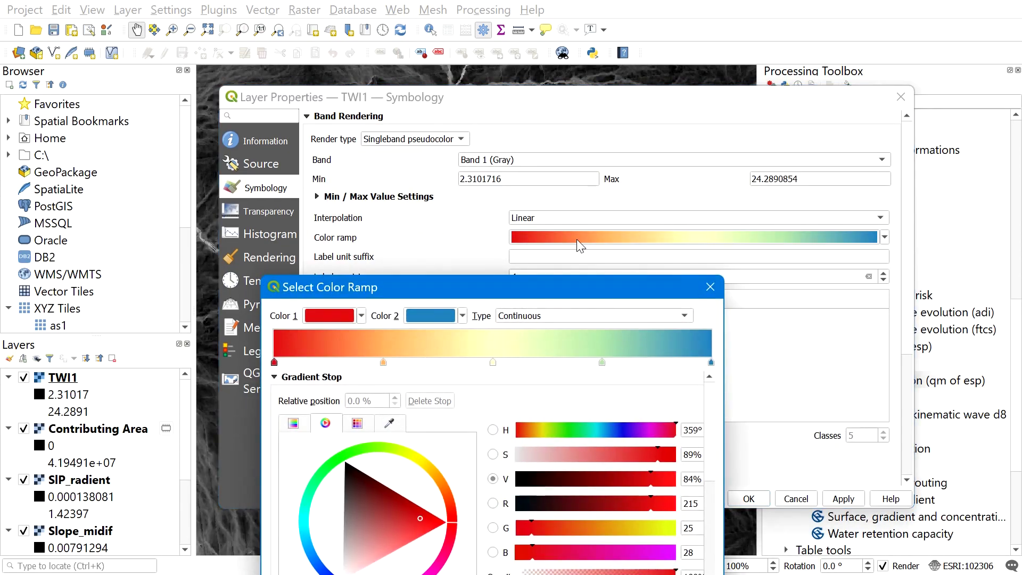
left_click(710, 287)
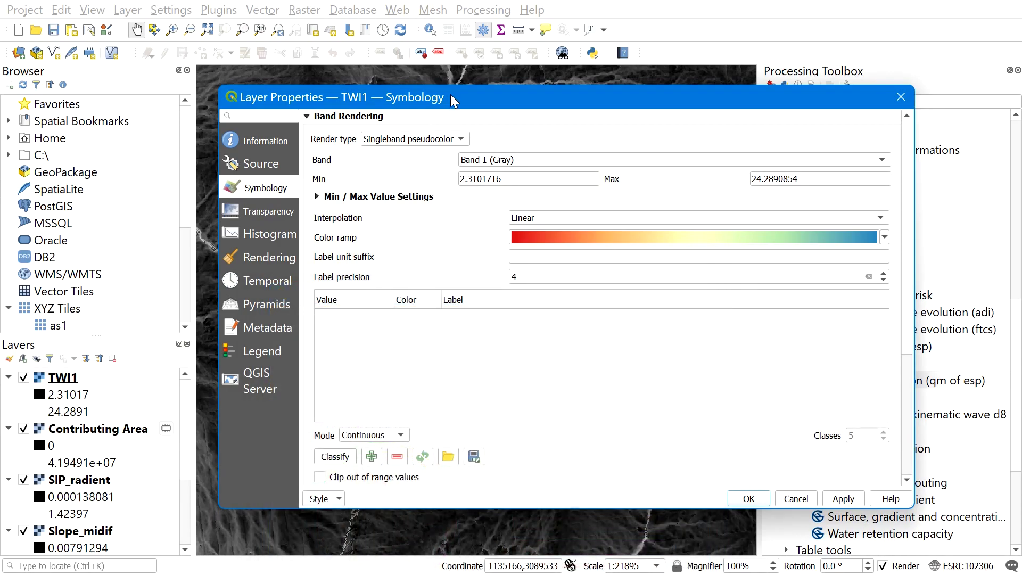
left_click_drag(455, 101, 393, 61)
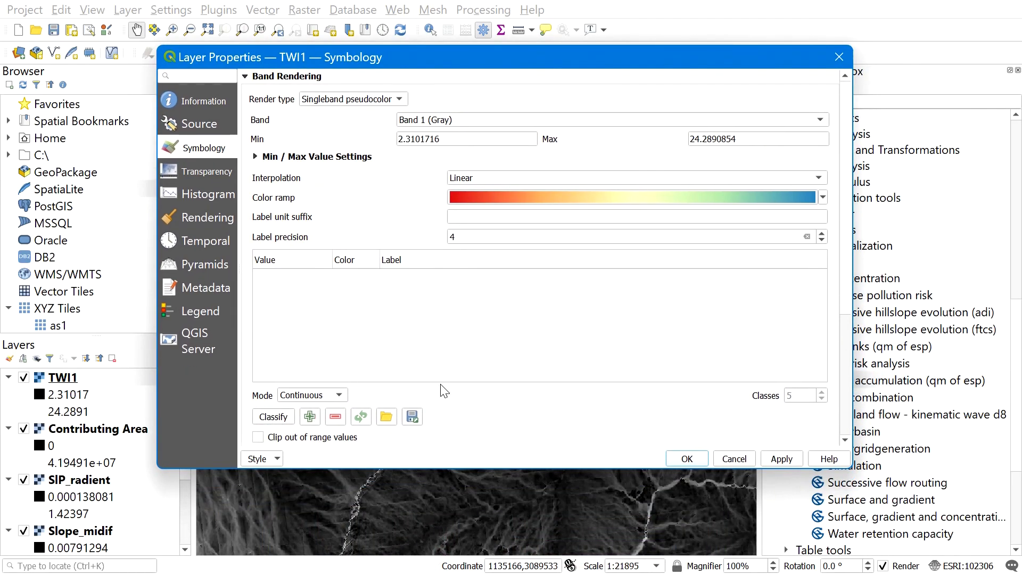
left_click(273, 417)
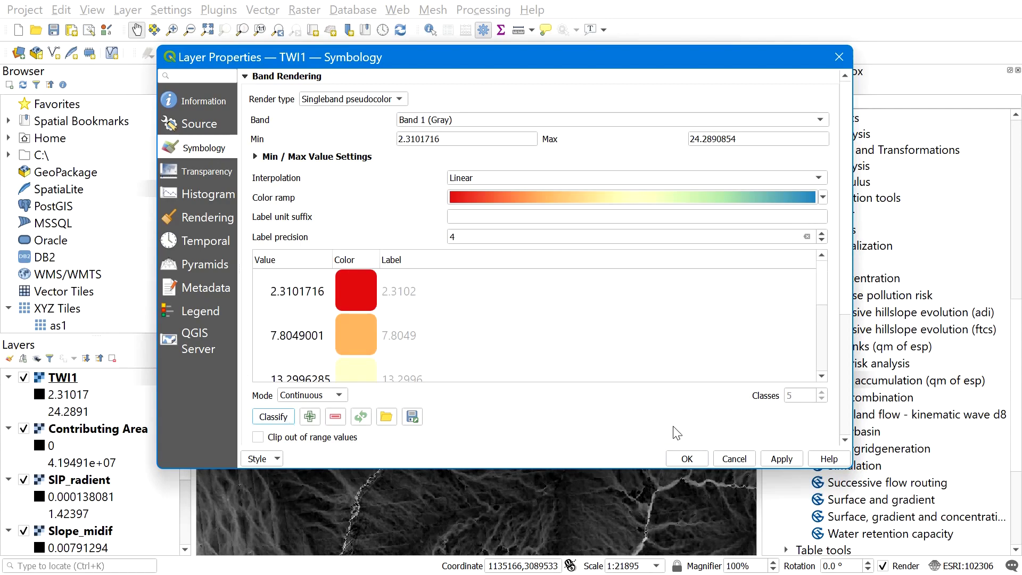
left_click(781, 459)
left_click(686, 459)
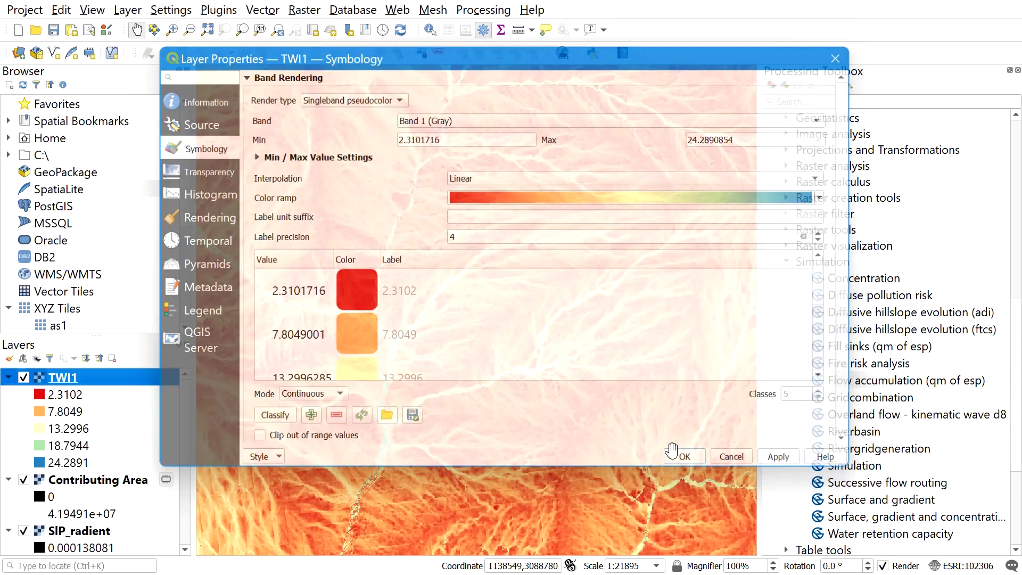
scroll(468, 396, "down", 2)
Reopen TWI1's Layer Properties to review its five pseudocolor classes.
scroll(467, 397, "up", 1)
scroll(467, 396, "down", 1)
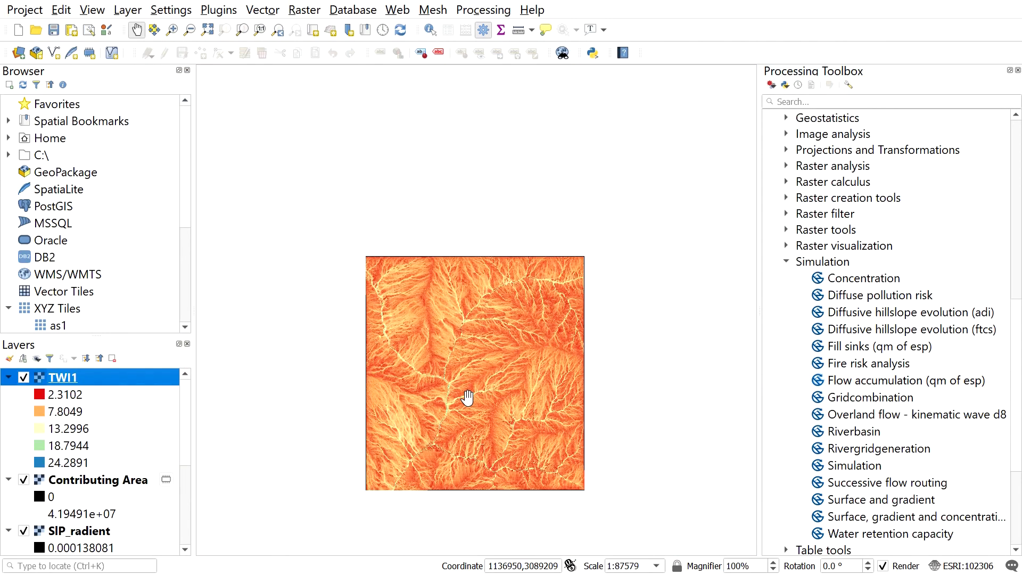
left_click(100, 400)
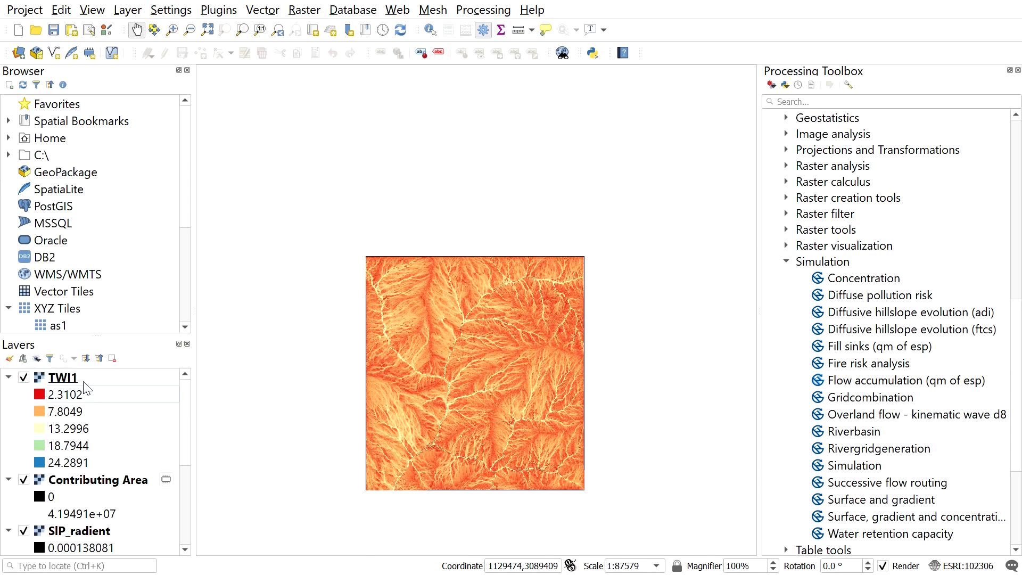
right_click(84, 395)
left_click(109, 372)
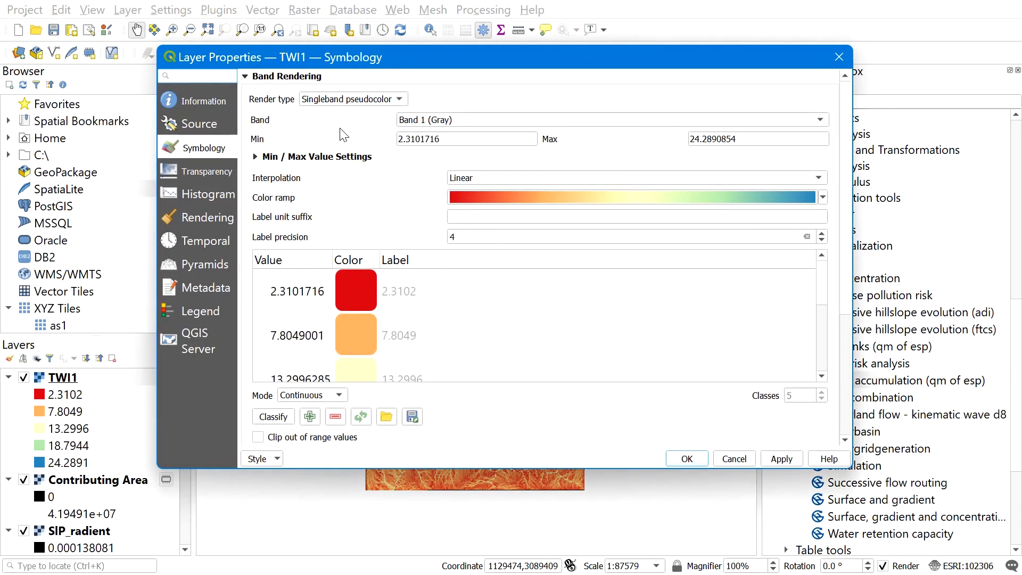